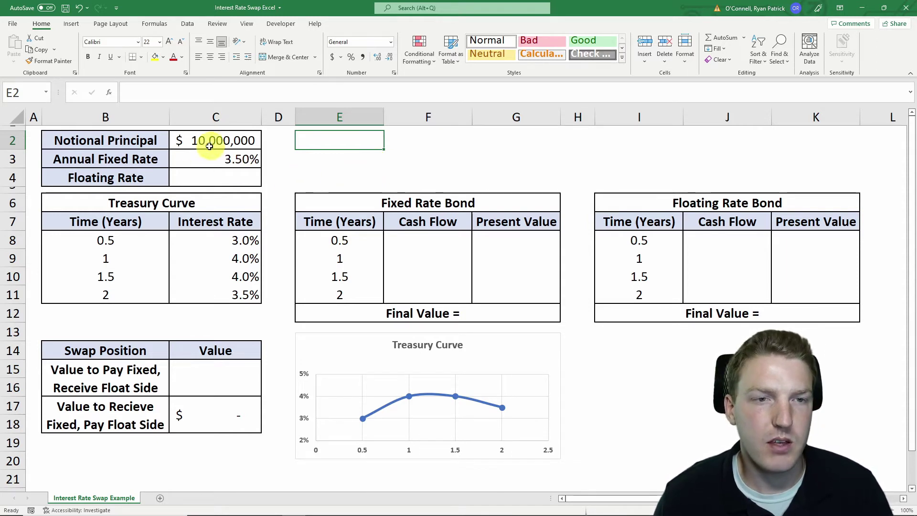
Review the notional principal, the 3.50% annual fixed rate, and the Treasury Curve table and chart.
left_click(192, 141)
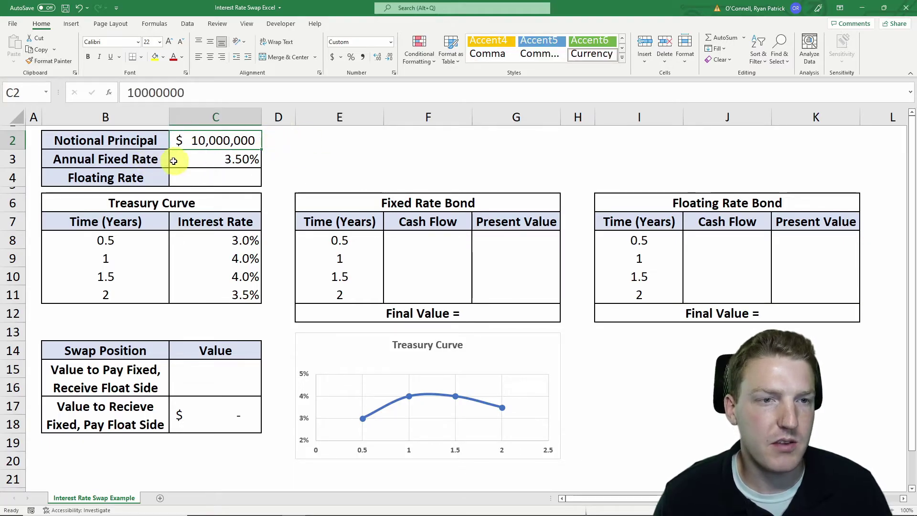
left_click(210, 156)
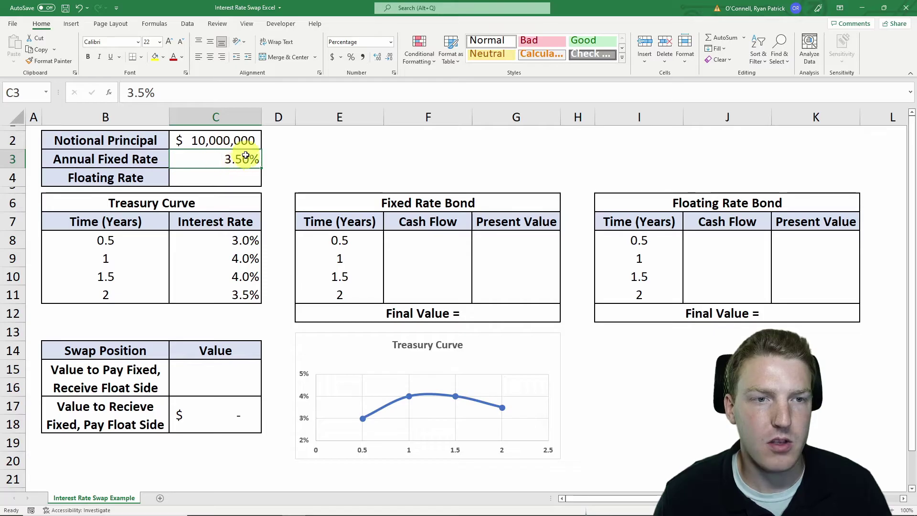
left_click(289, 139)
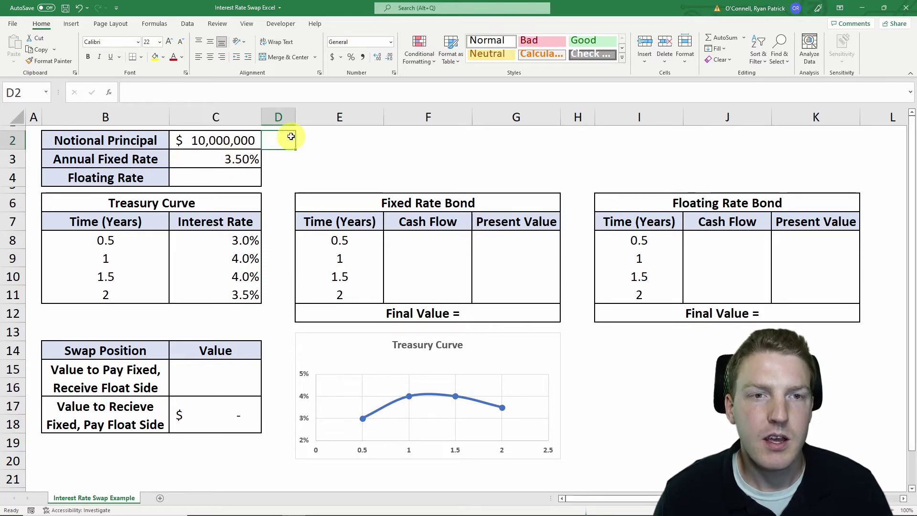
left_click(331, 144)
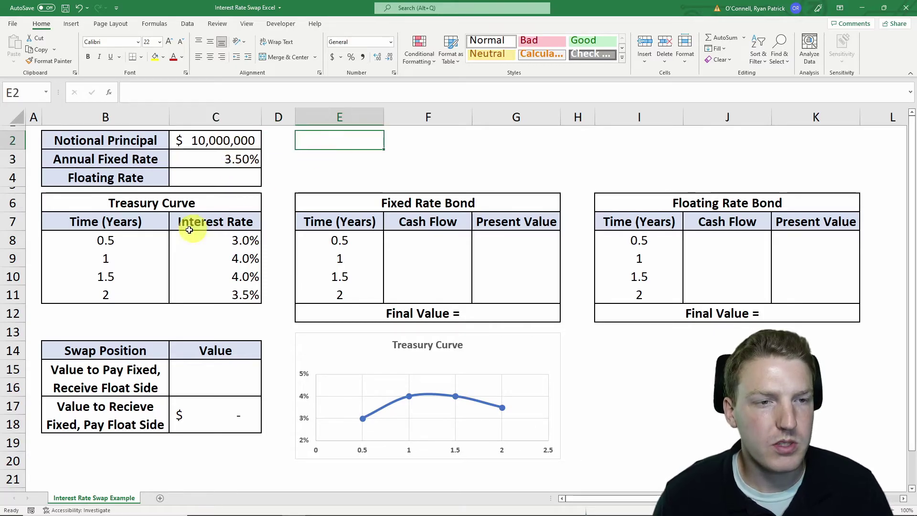
left_click(135, 200)
left_click(129, 240)
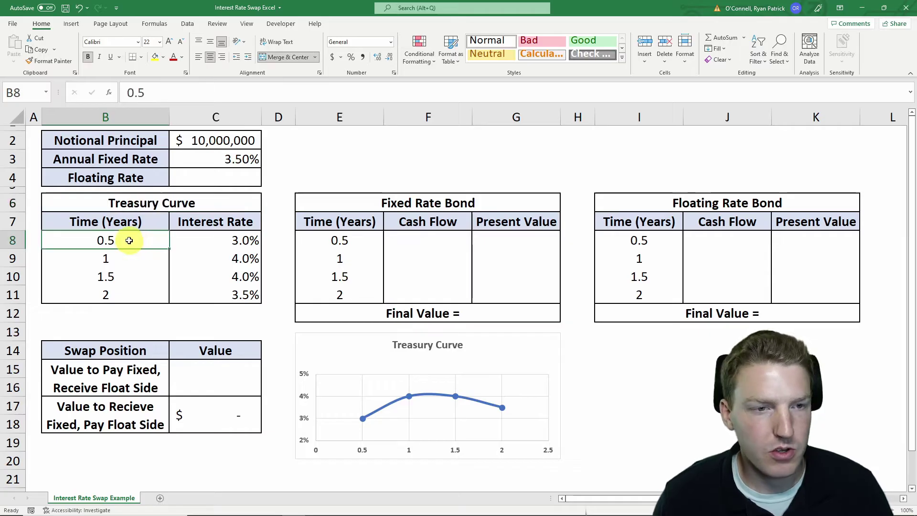
left_click(337, 349)
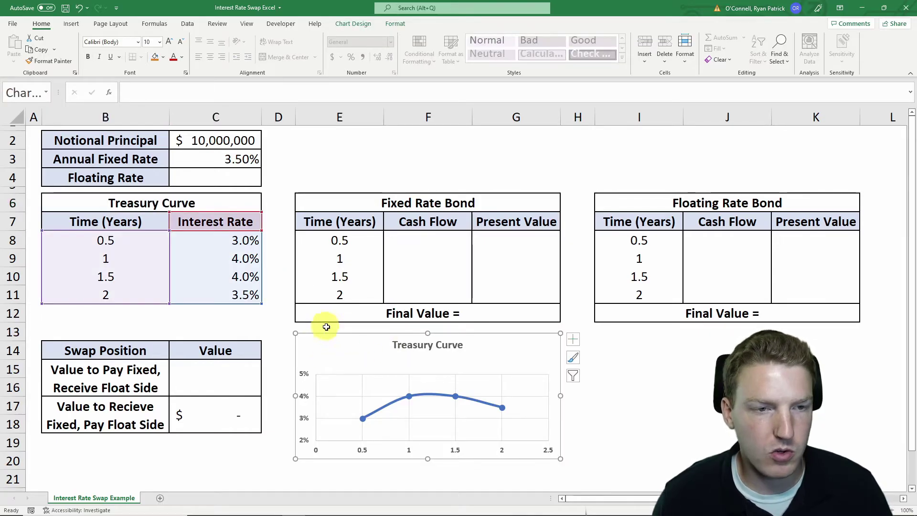
left_click(334, 176)
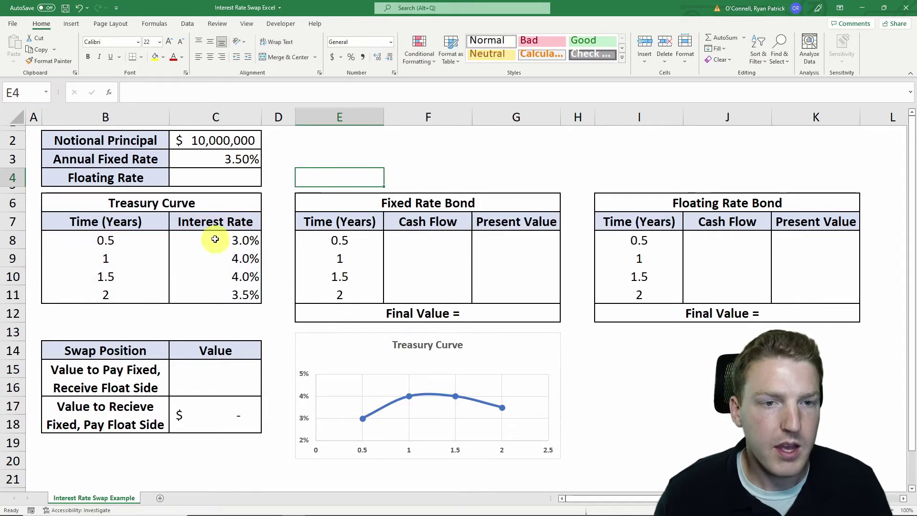
Inspect the 0.5- to 2-year treasury rates (3% and 4%) and the Floating Rate Bond table.
left_click_drag(86, 240, 220, 240)
left_click(100, 240)
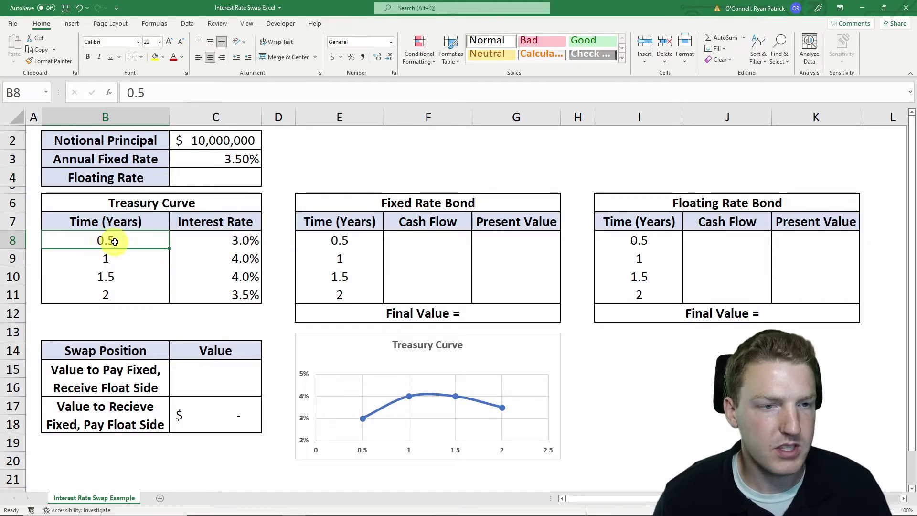
left_click(212, 240)
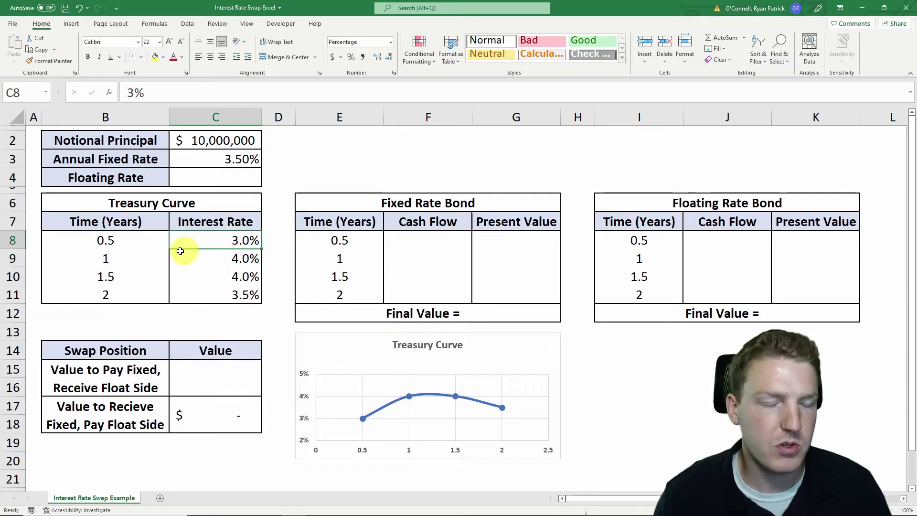
left_click(89, 259)
left_click(217, 258)
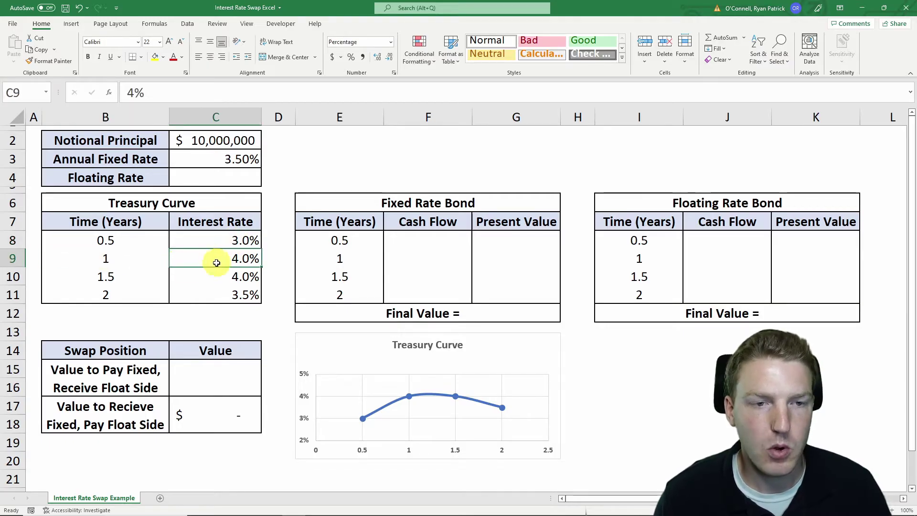
left_click_drag(116, 276, 240, 297)
left_click(340, 159)
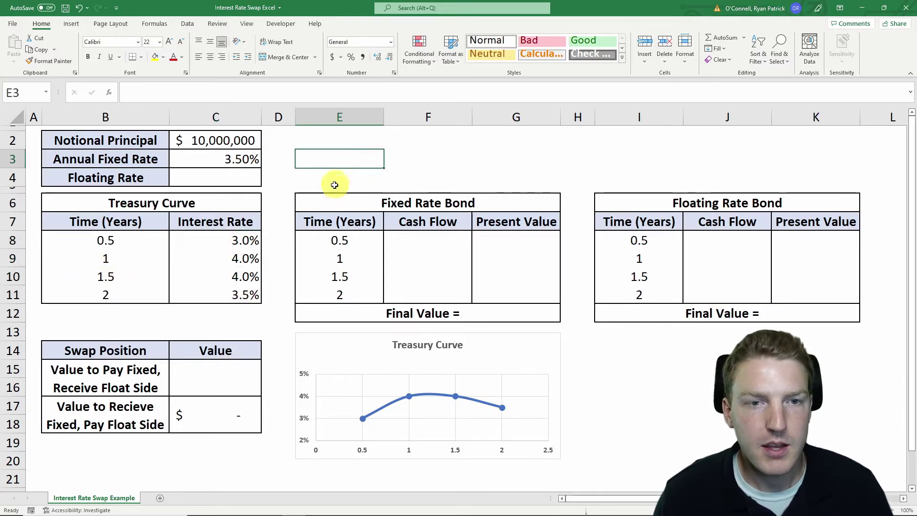
left_click(691, 204)
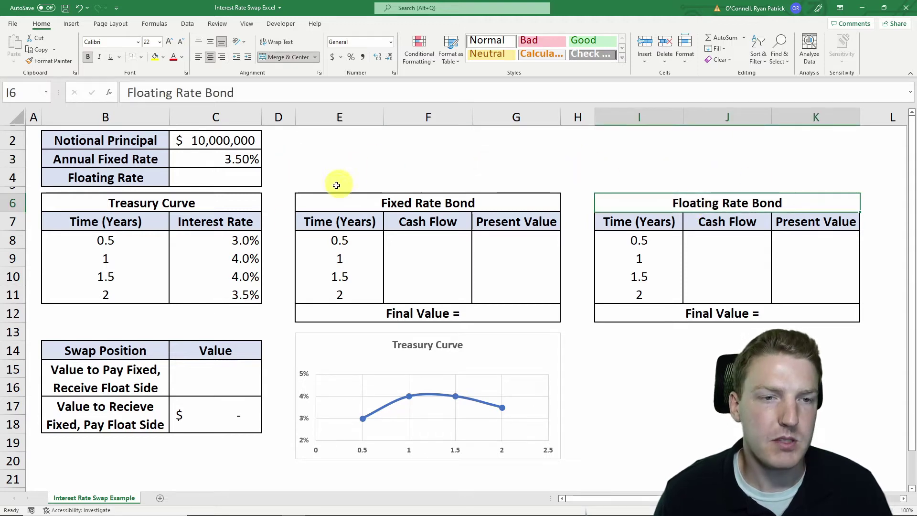
left_click_drag(145, 242, 221, 239)
left_click(354, 178)
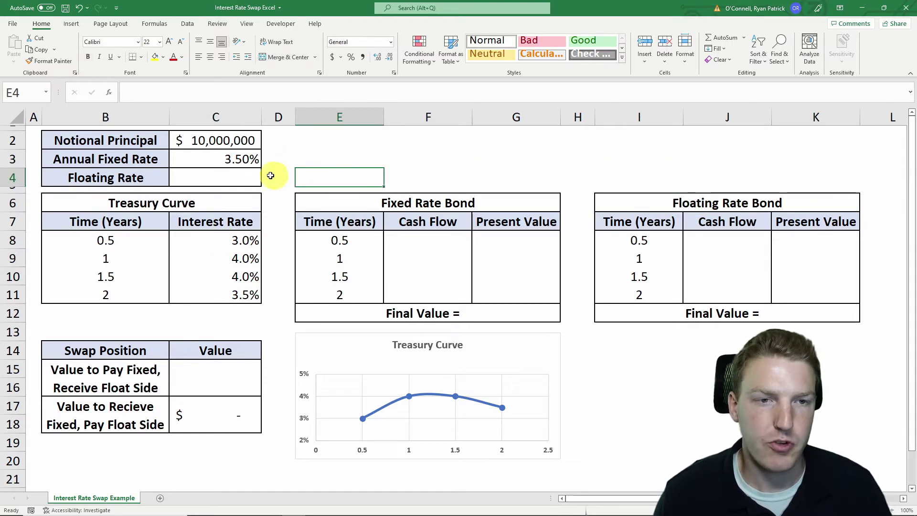
Set the Floating Rate in C4 to =C8 so it shows 3.00%.
left_click(213, 178)
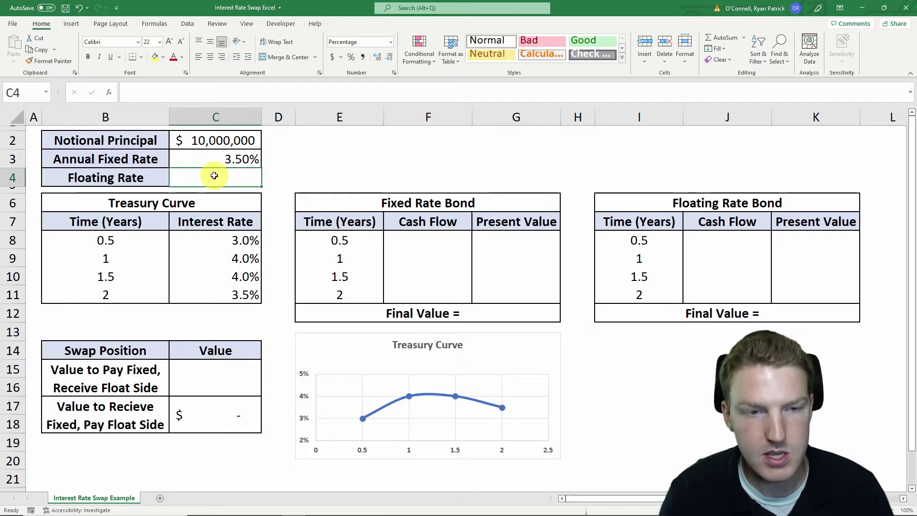
type("=")
left_click(214, 240)
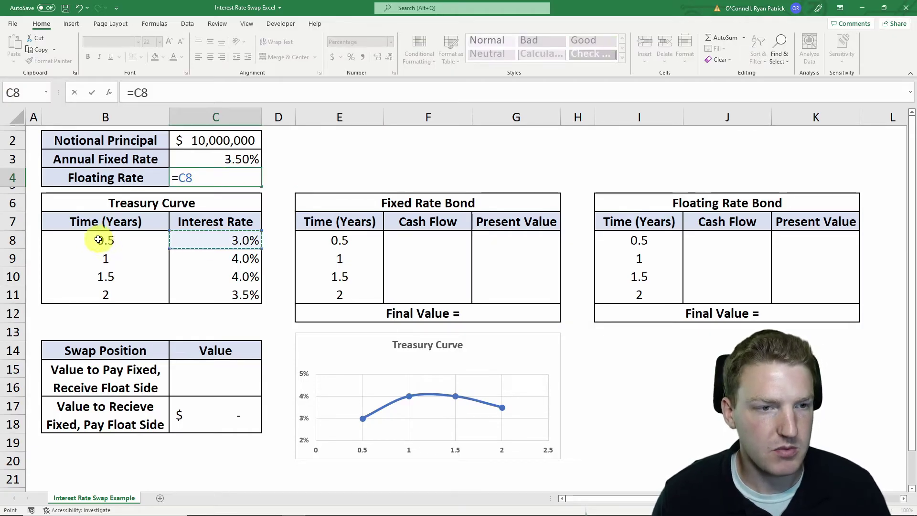
key("Return")
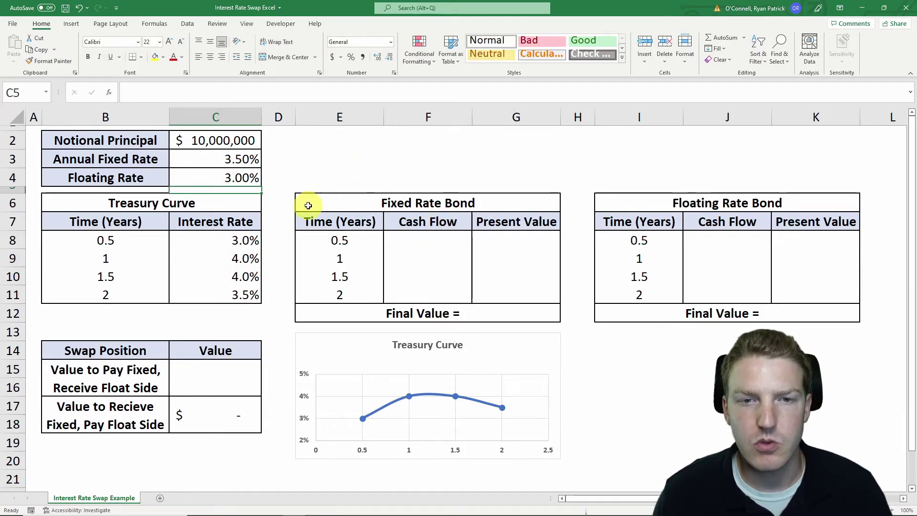
Review the Fixed Rate Bond table and select its 0.5-year cash flow cell F8.
left_click(347, 210)
left_click_drag(348, 211, 411, 313)
left_click(246, 160)
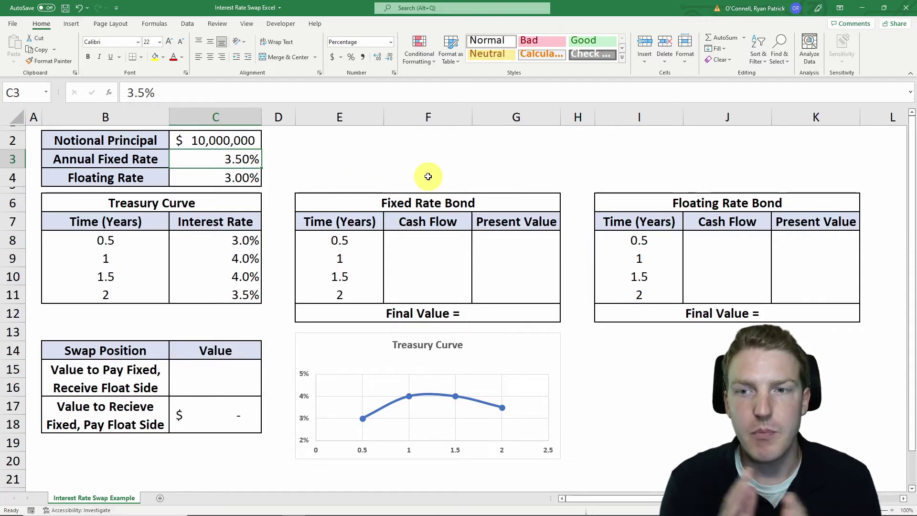
left_click(375, 195)
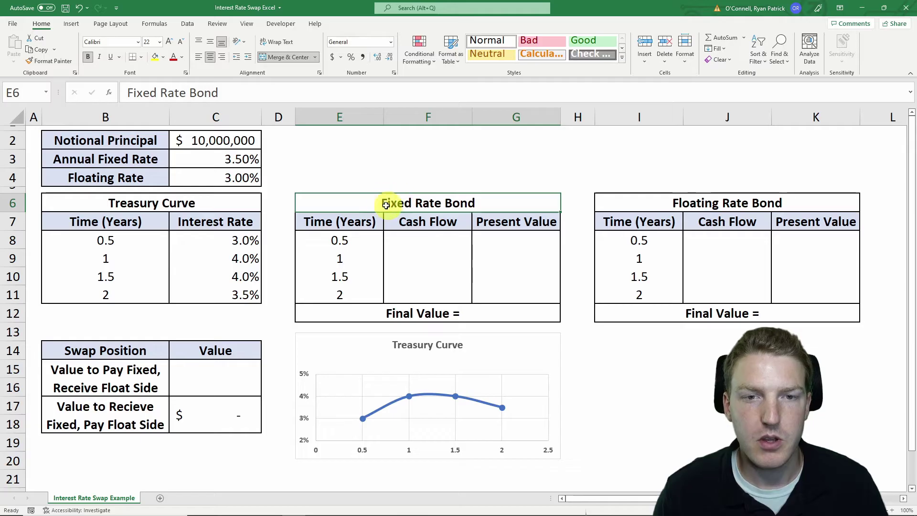
left_click(689, 198)
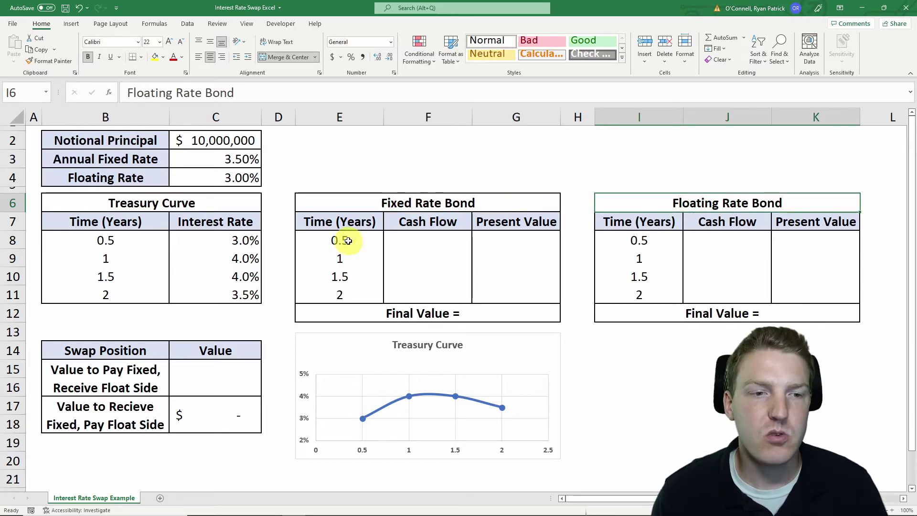
left_click(497, 187)
left_click(384, 204)
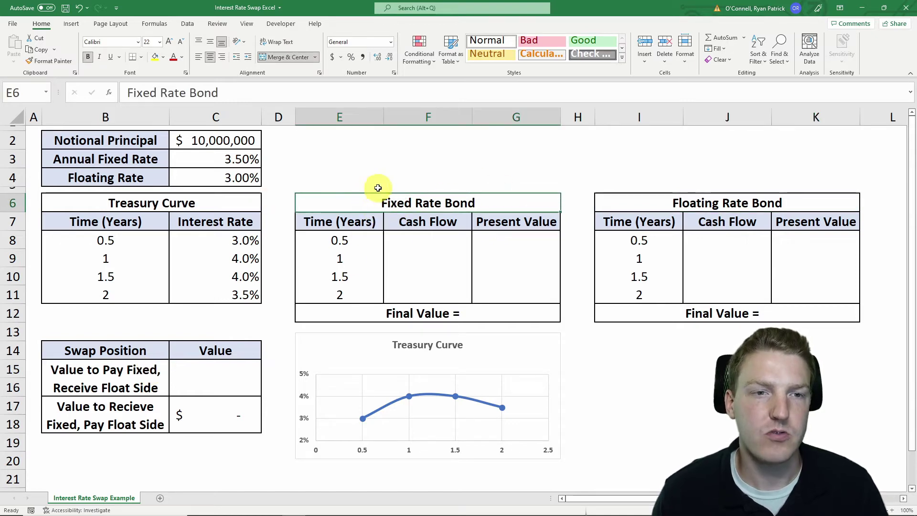
left_click(435, 240)
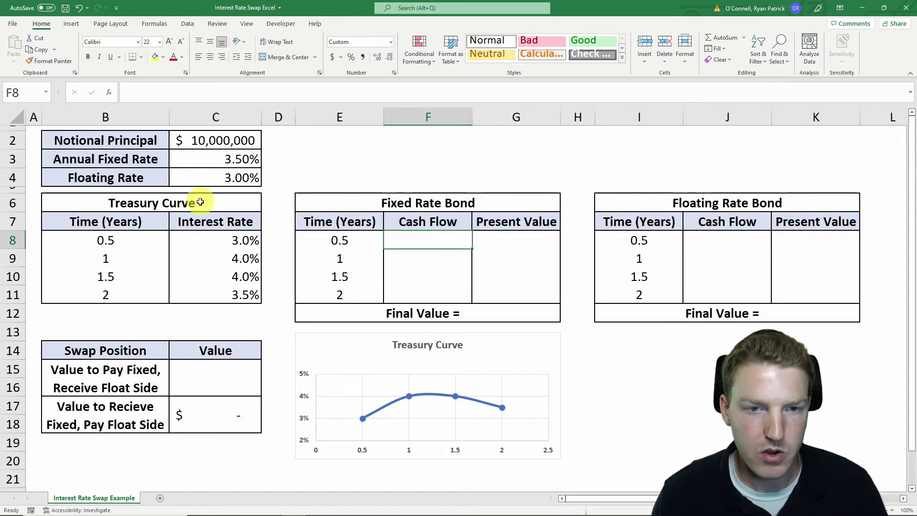
left_click(389, 199)
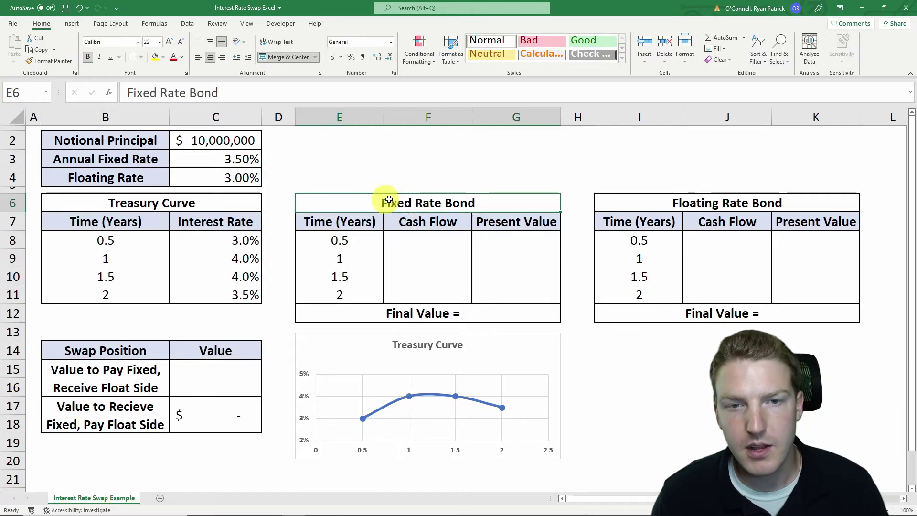
left_click(420, 241)
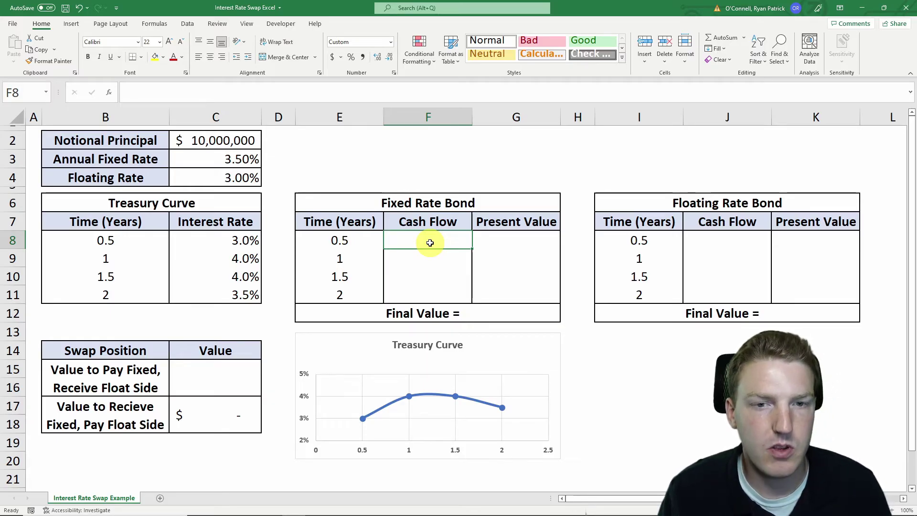
Enter the coupon formula =($C$3/2)*$C$2 in F8, giving $175,000.
type("=(")
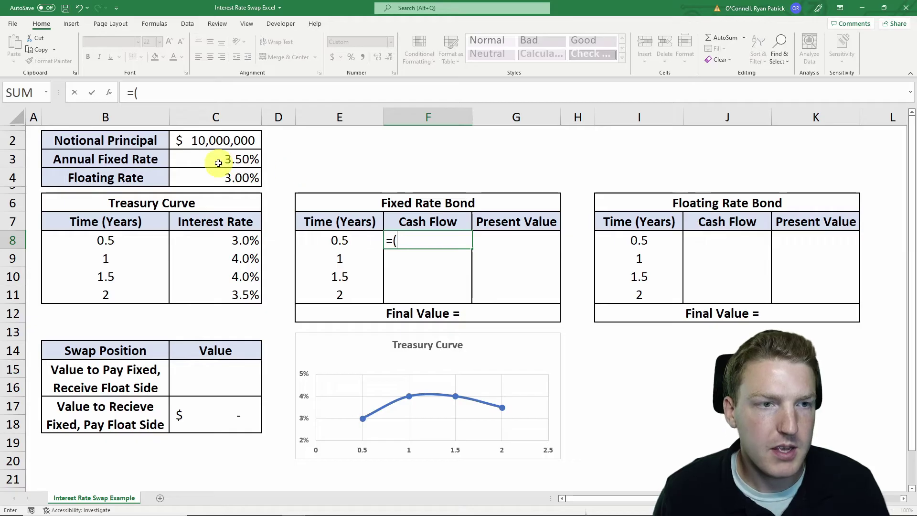
left_click(218, 162)
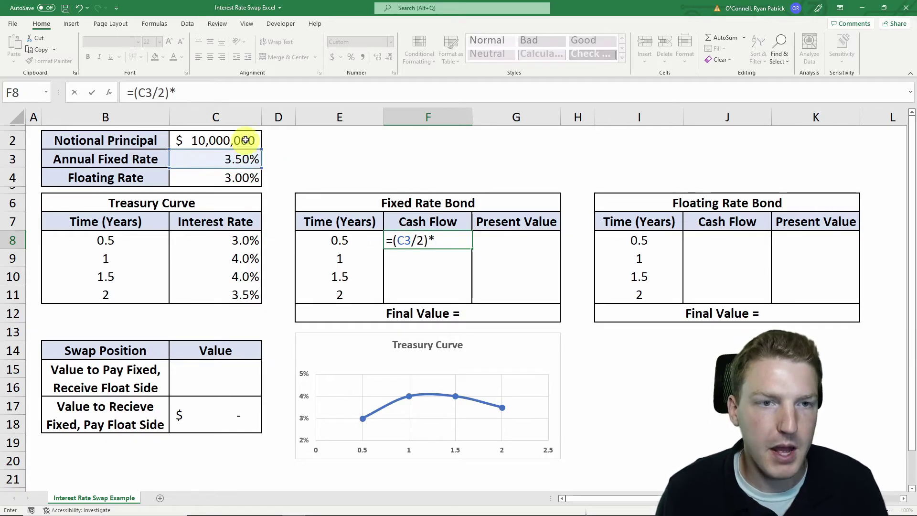
left_click(206, 140)
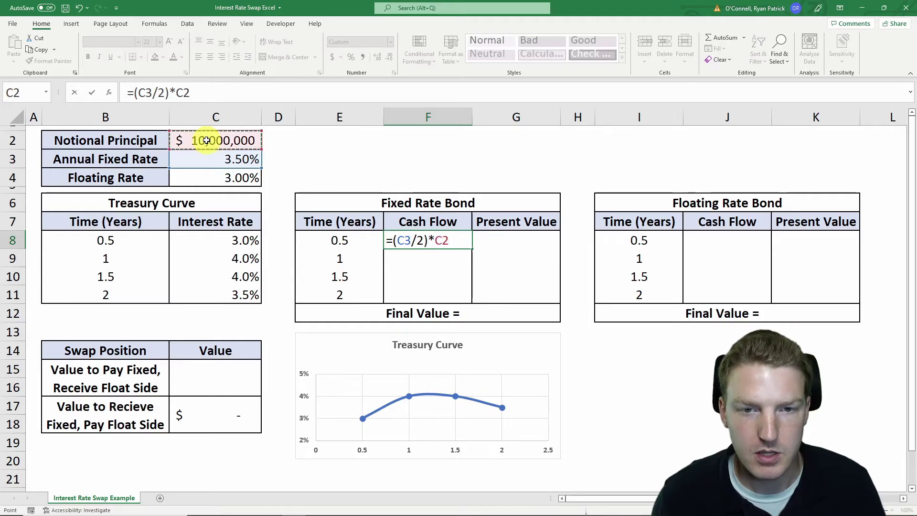
key("Return")
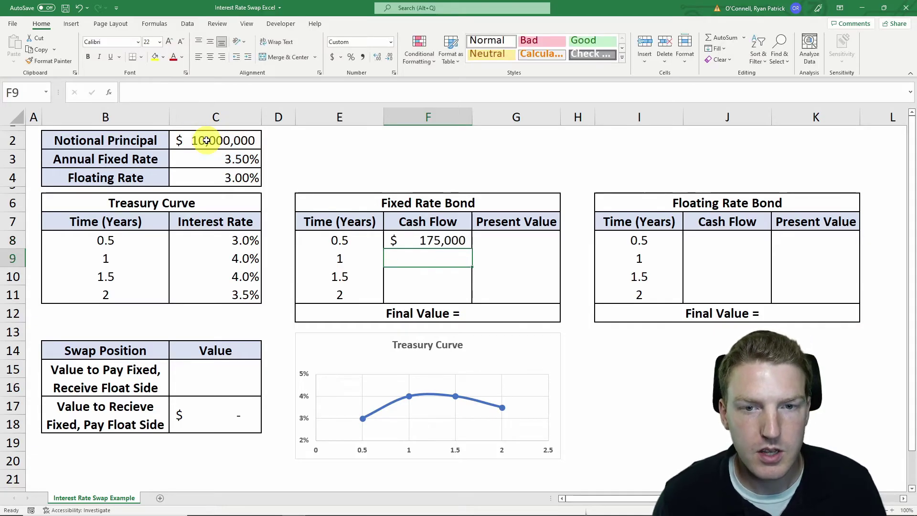
left_click(418, 238)
left_click(135, 92)
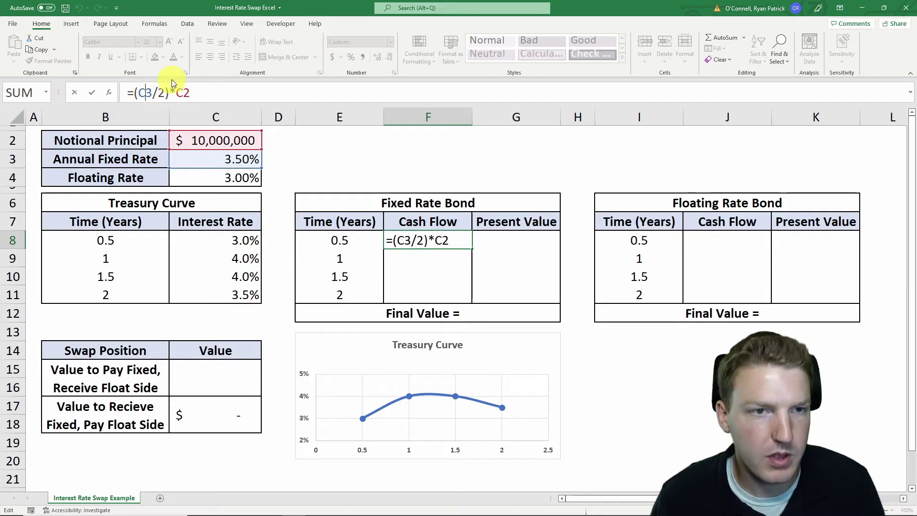
key("F4")
left_click(200, 92)
key("F4")
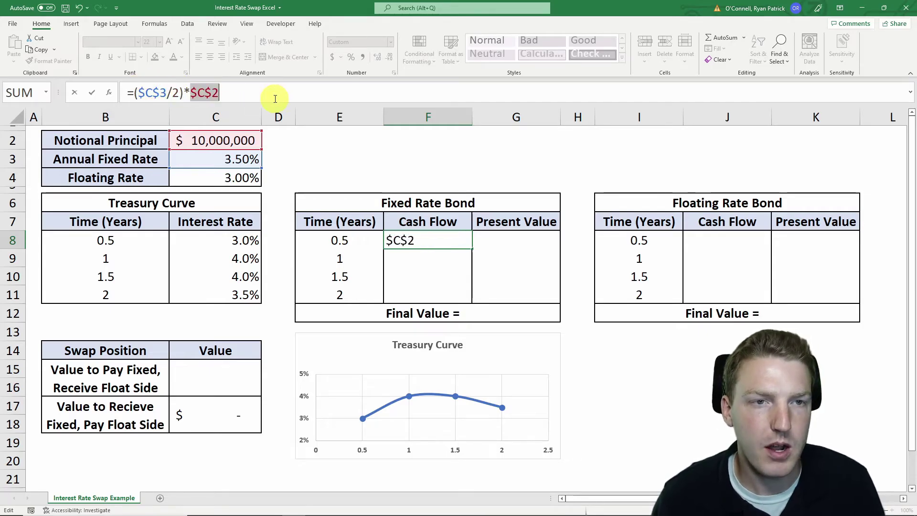
key("Return")
Copy the F8 coupon formula down to F9:F11.
left_click(454, 239)
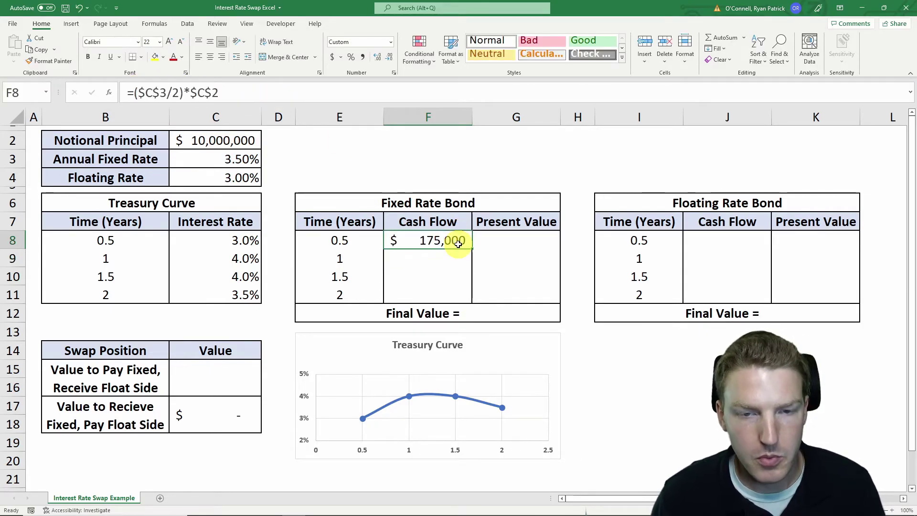
key("ctrl+c")
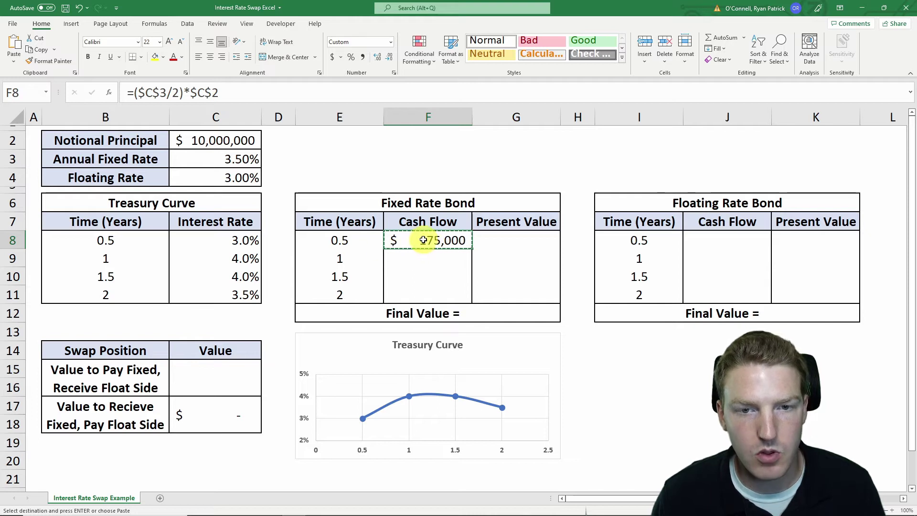
left_click_drag(409, 241, 419, 291)
right_click(420, 291)
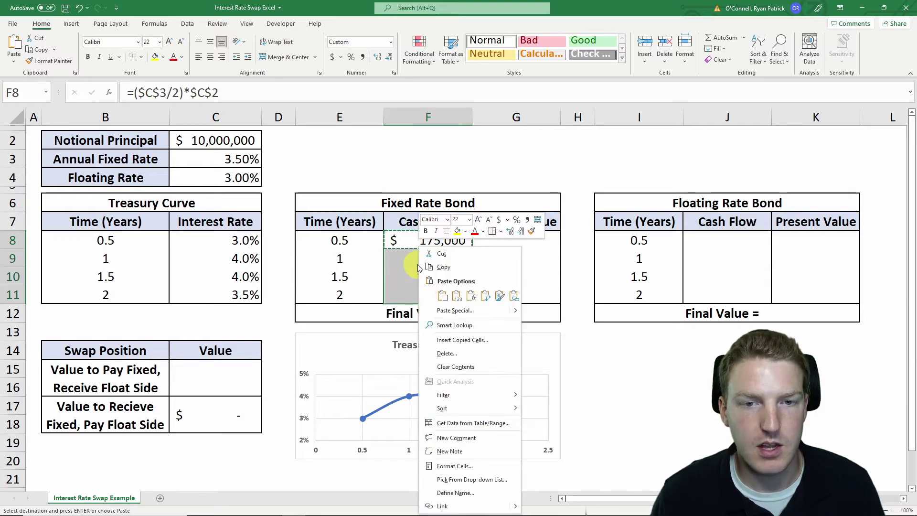
left_click(445, 279)
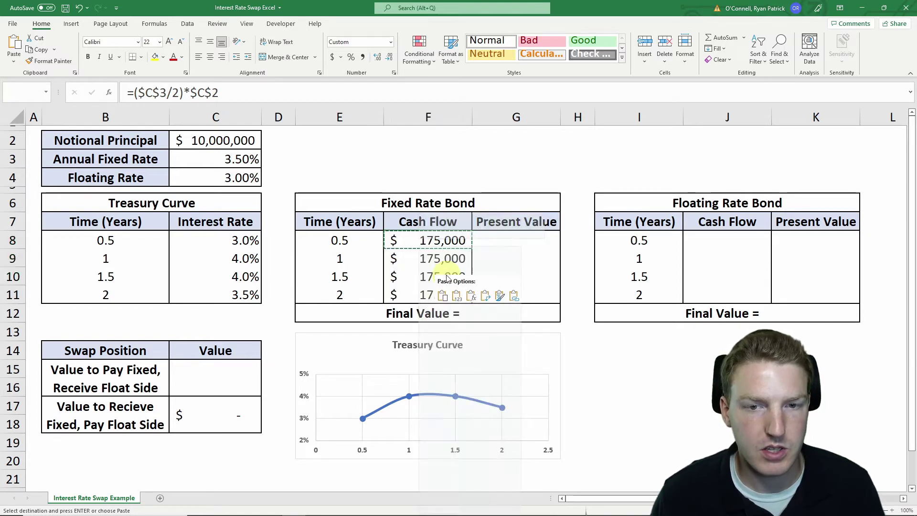
Add the principal C2 to the year-2 cash flow in F11, making $10,175,000.
left_click(409, 293)
left_click(235, 92)
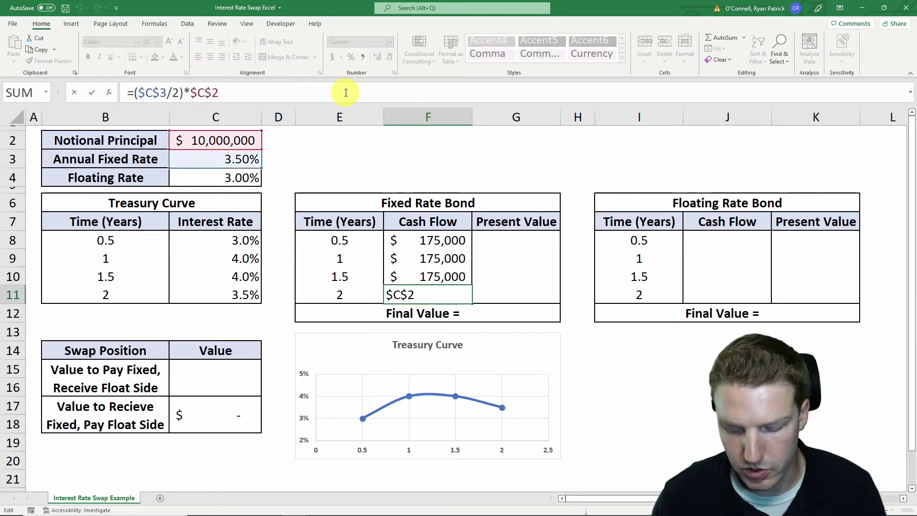
type("+")
left_click(191, 138)
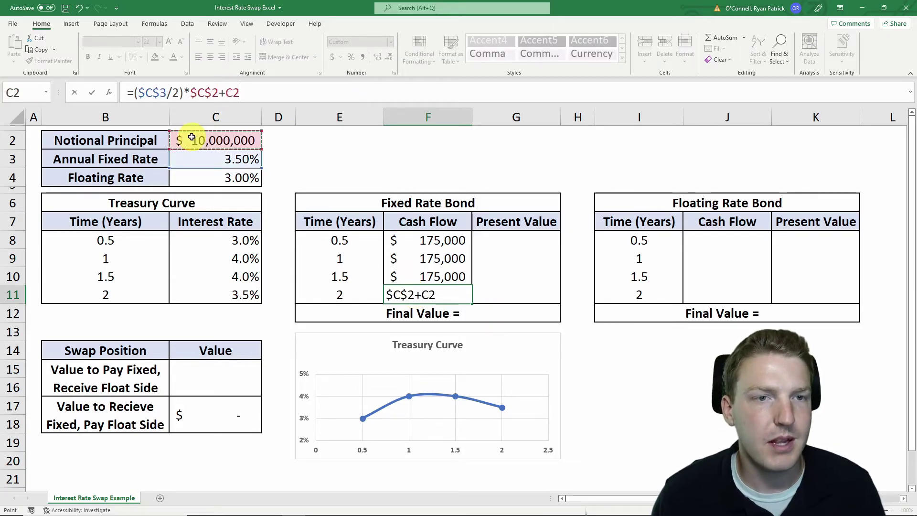
key("Return")
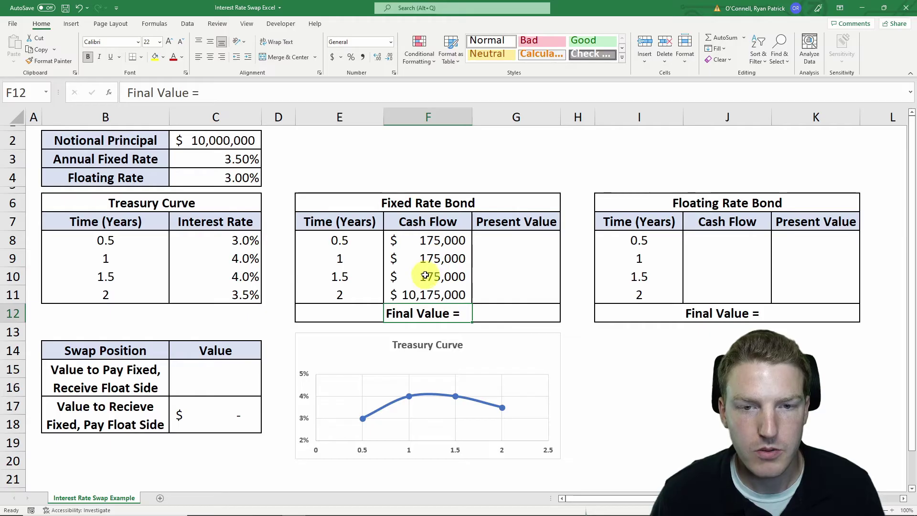
left_click_drag(425, 239, 423, 288)
left_click_drag(370, 244, 437, 289)
left_click(421, 211)
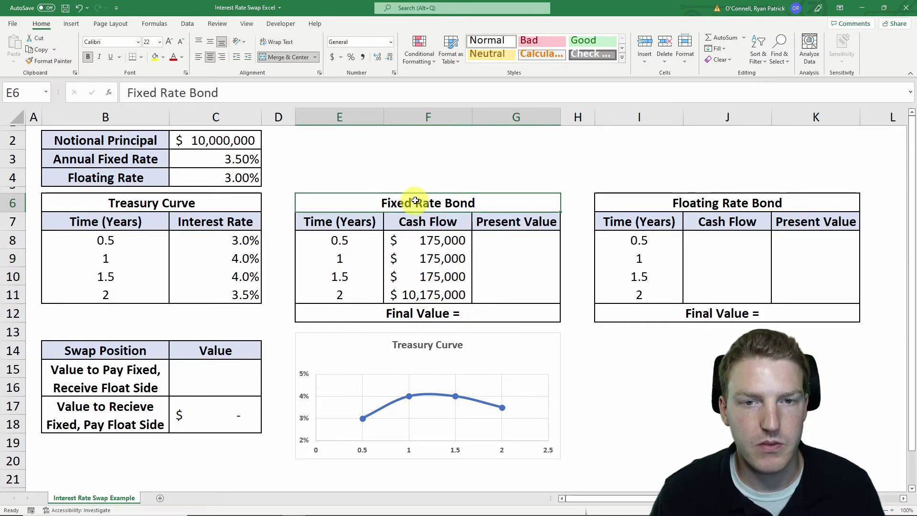
left_click(509, 243)
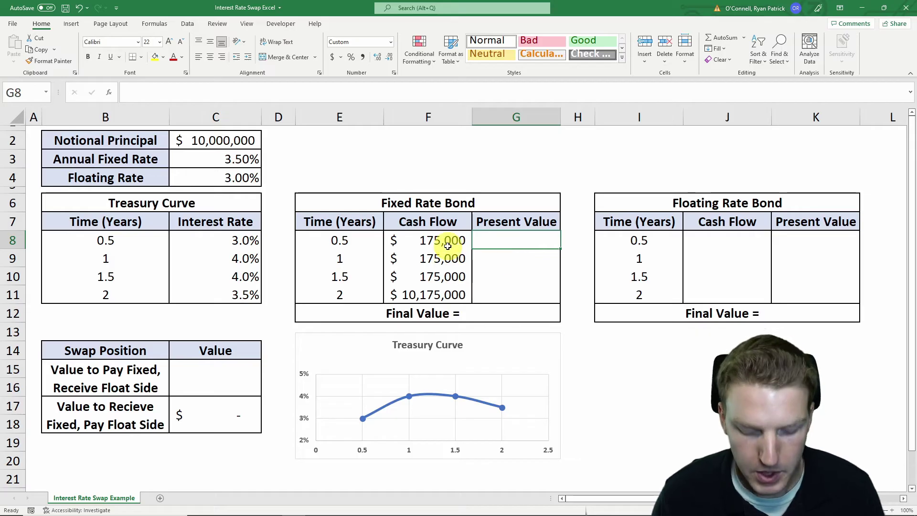
Enter =F8/(1+C8)^B8 in G8, giving a present value of $172,433.
type("=")
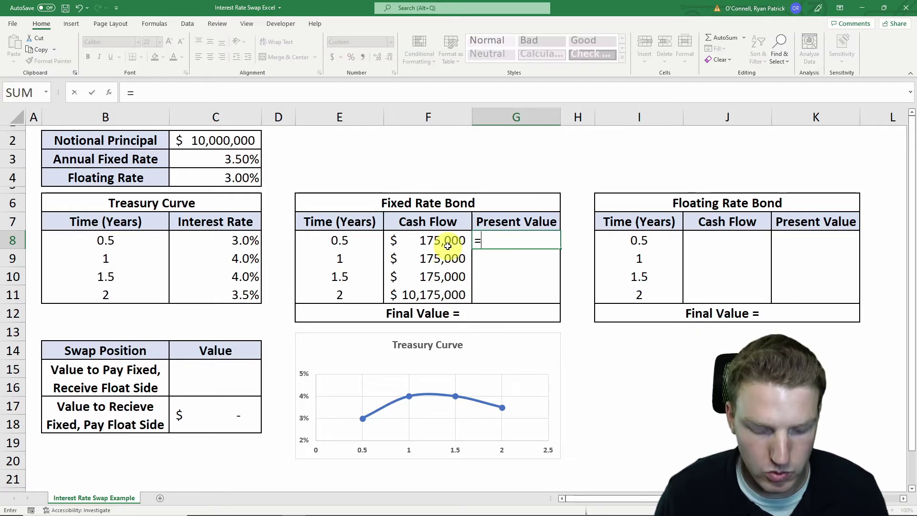
left_click(449, 240)
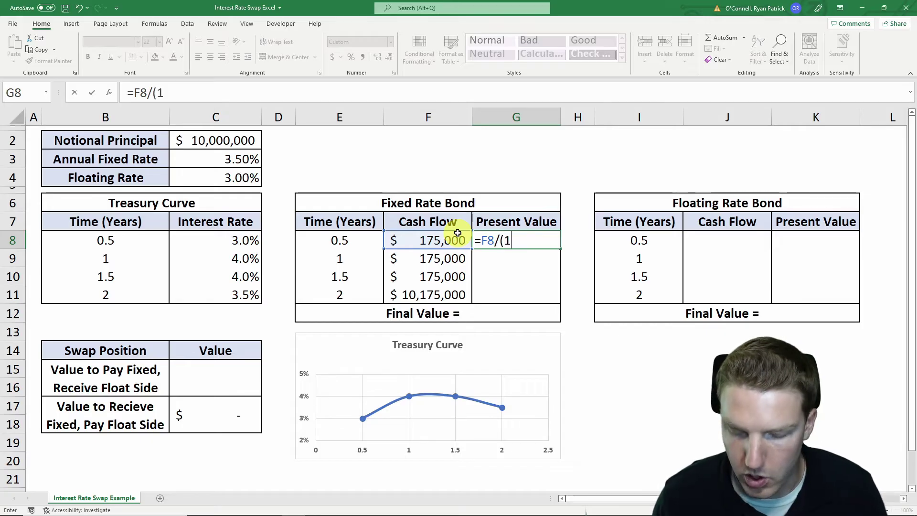
left_click(205, 237)
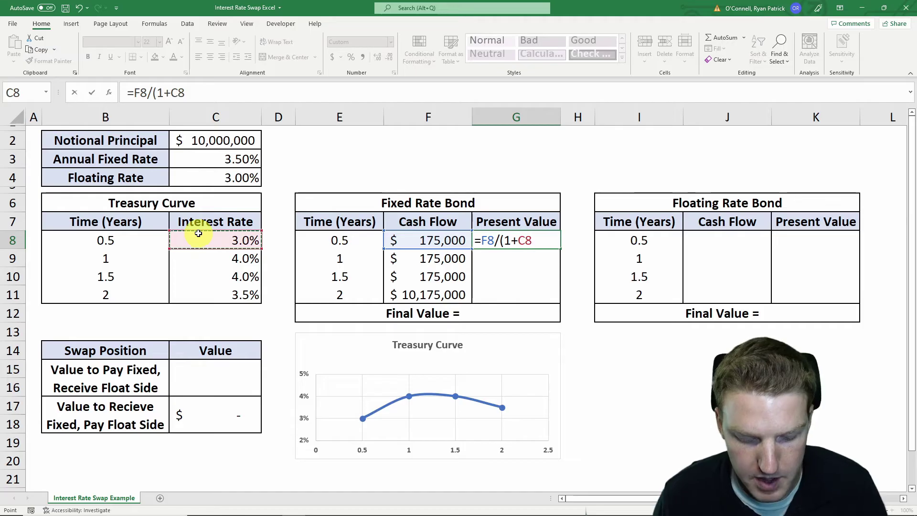
type(")^")
left_click(120, 246)
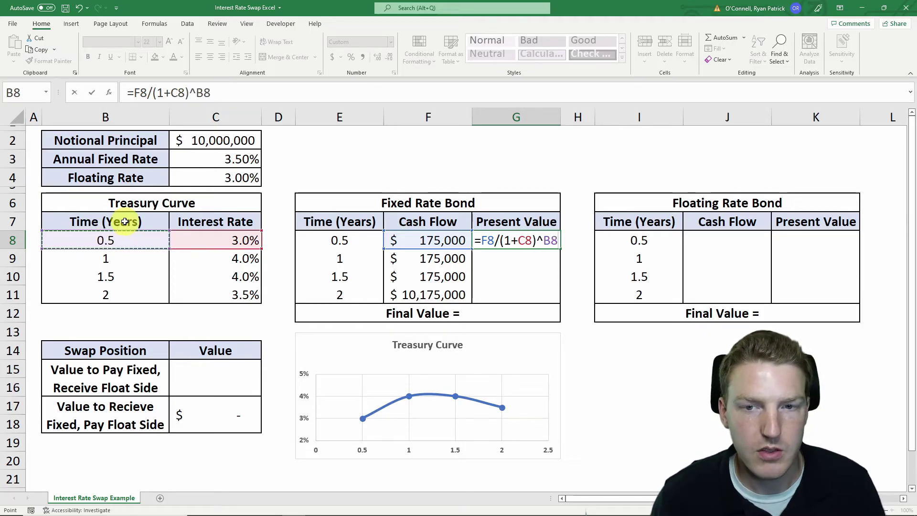
key("Return")
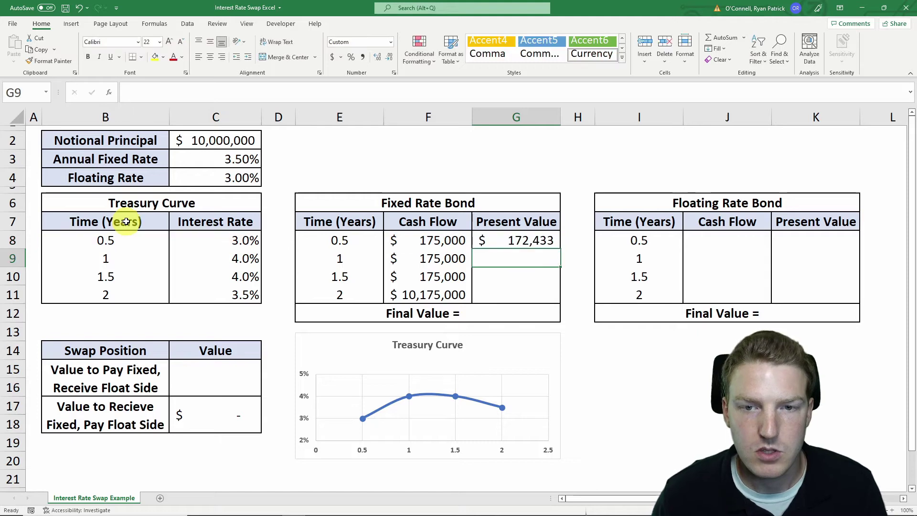
Copy the discount formula to G9:G11, giving $168,269, $165,002 and $9,498,471.
left_click(496, 238)
key("ctrl+c")
left_click_drag(520, 238, 522, 293)
right_click(516, 277)
left_click(571, 296)
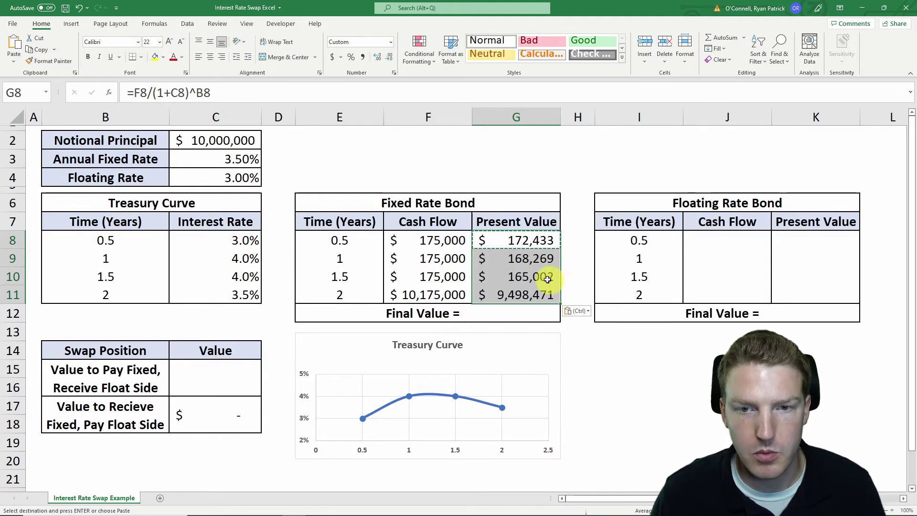
left_click(573, 256)
left_click_drag(523, 239, 524, 292)
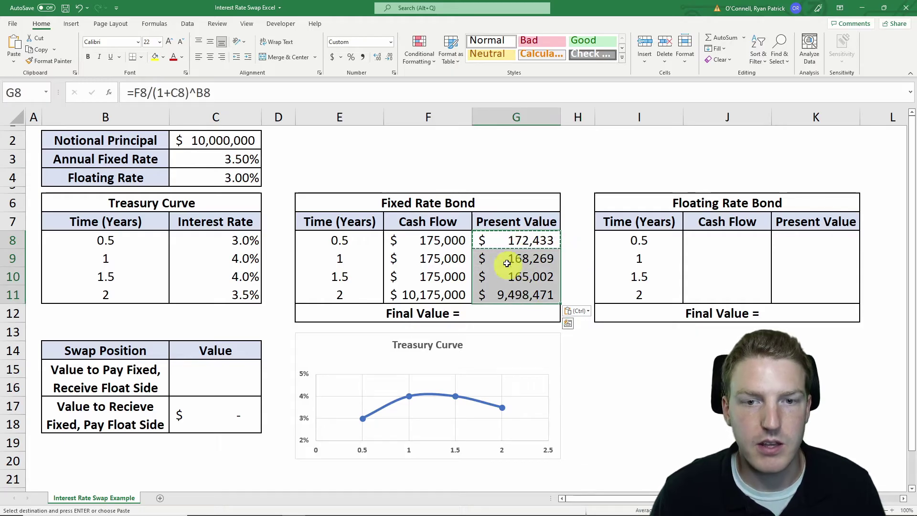
Enter =SUM(G8:G11) in G12 for a fixed-bond Final Value of $10,004,175.
left_click(512, 314)
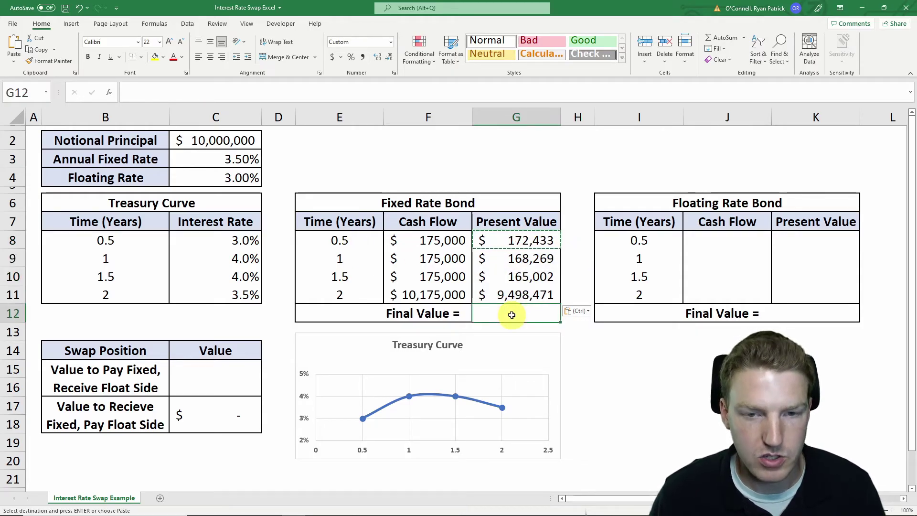
type("=sum(")
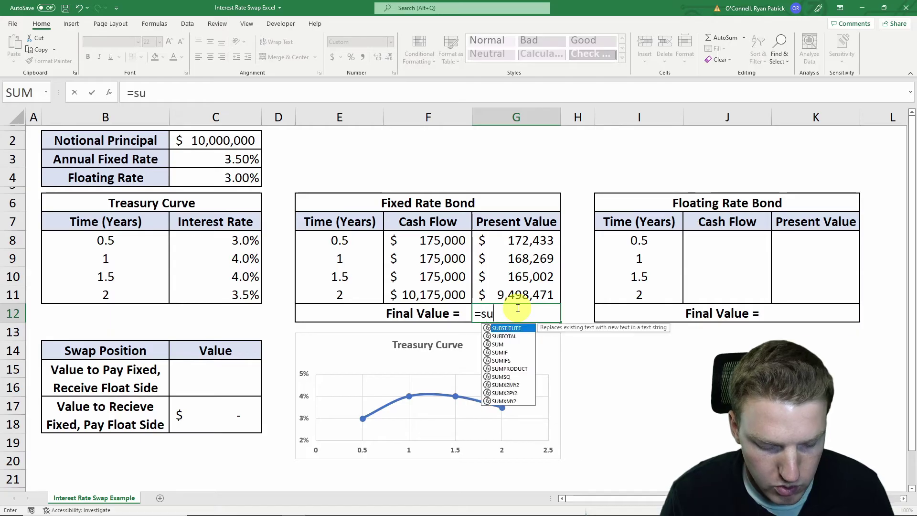
left_click_drag(525, 241, 526, 295)
key("Return")
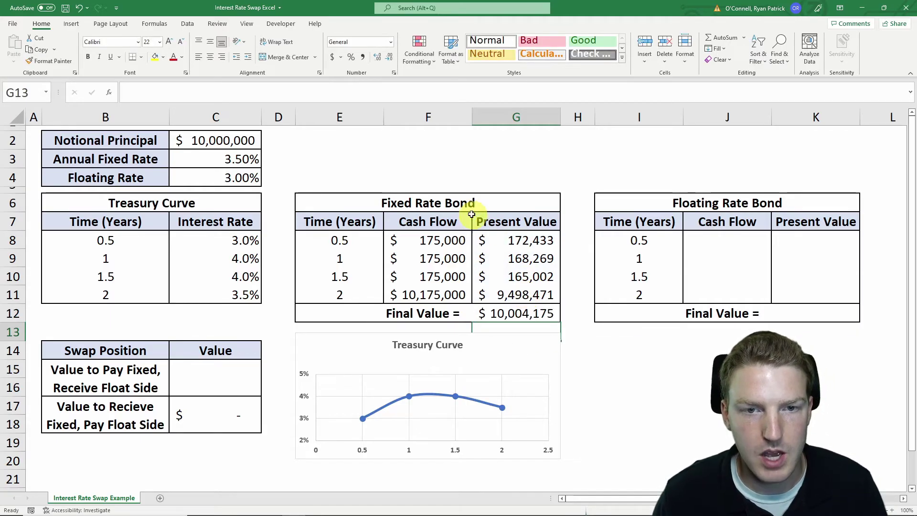
left_click(424, 204)
left_click(528, 316)
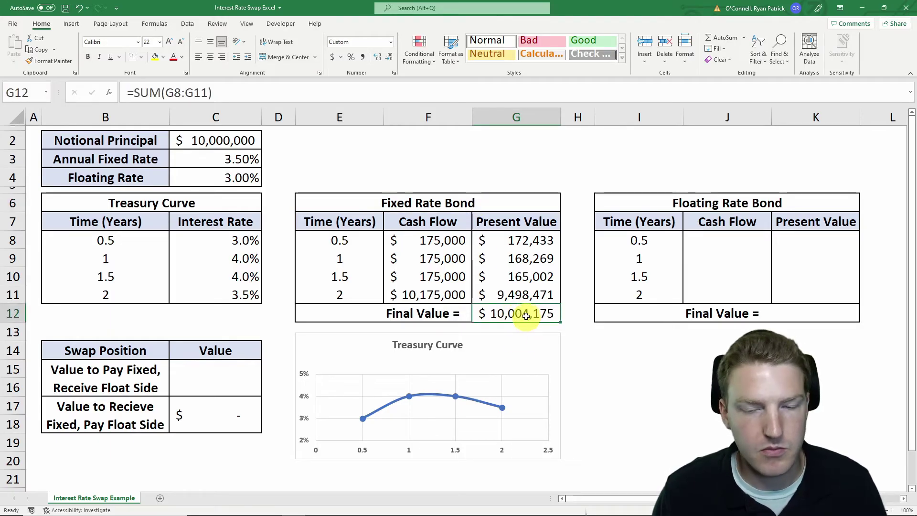
left_click(669, 356)
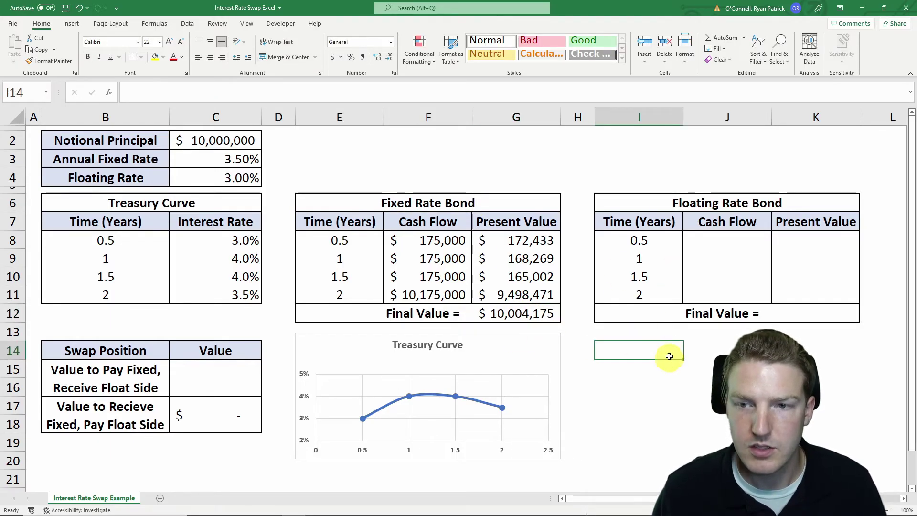
Enter =(C4/2)*C2+C2 in J8 for a first floating cash flow of $10,150,000.
left_click(728, 220)
left_click(711, 206)
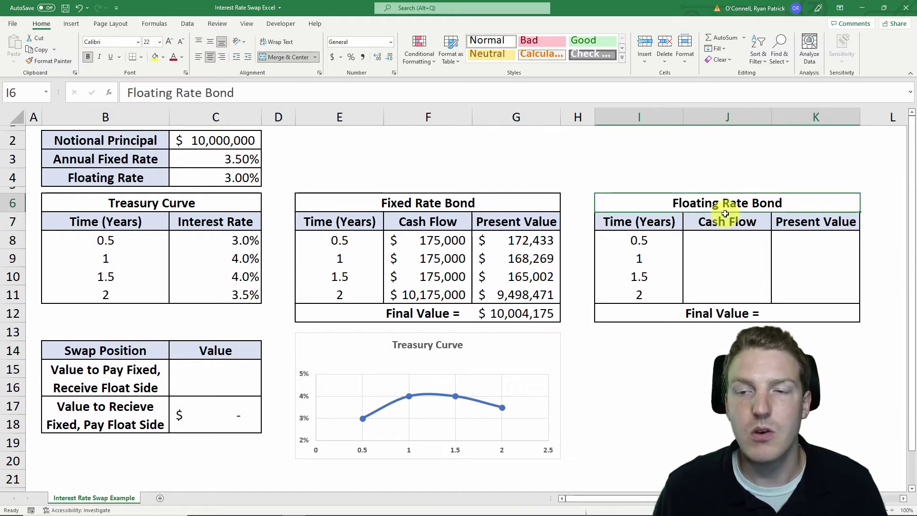
left_click(697, 239)
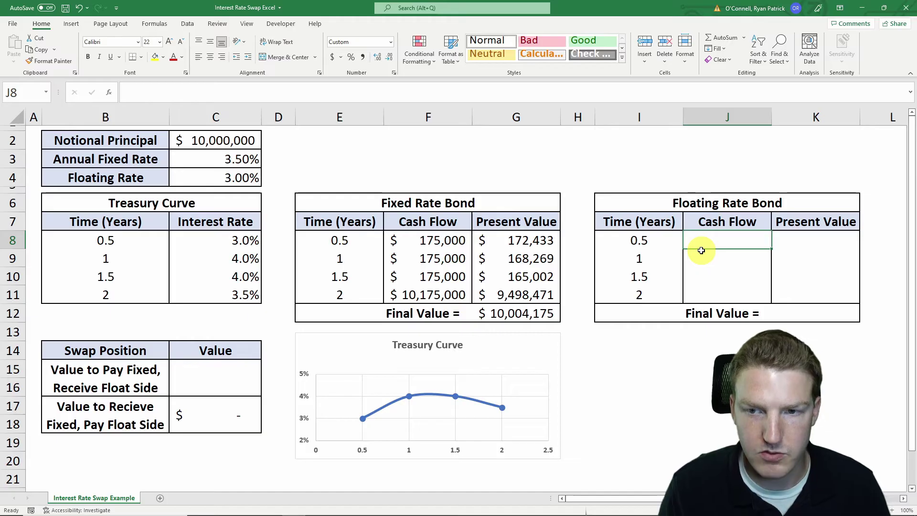
type("=")
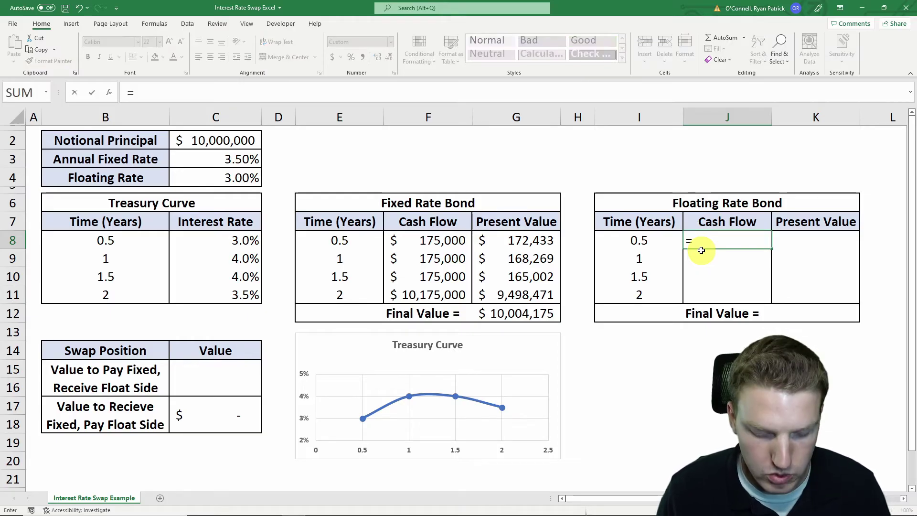
type("(")
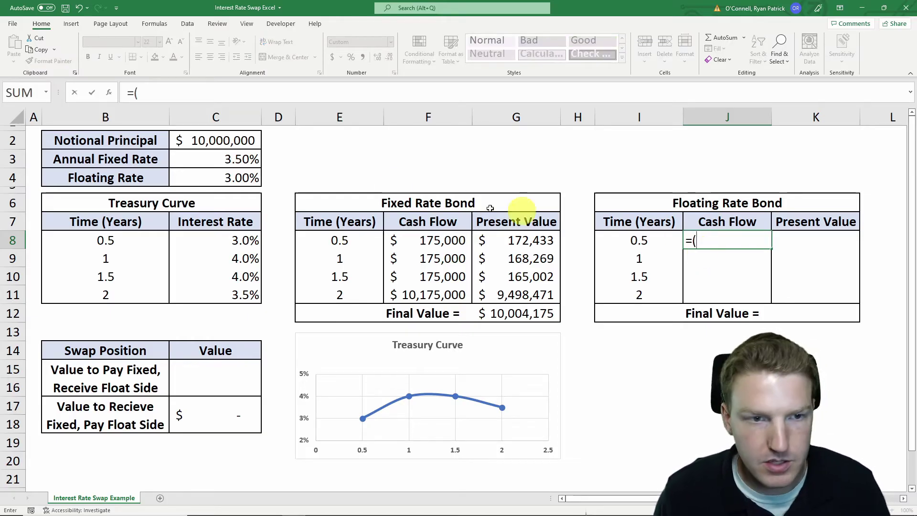
left_click(225, 179)
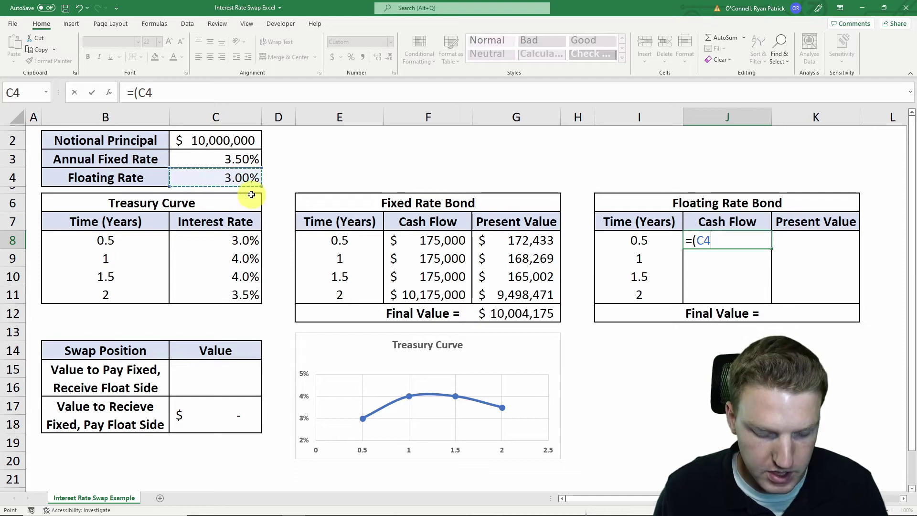
type("/2)*")
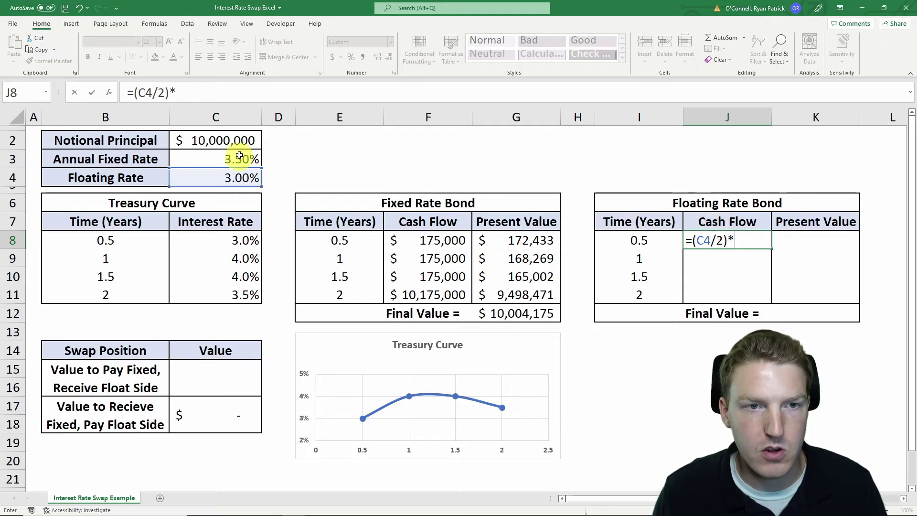
left_click(243, 141)
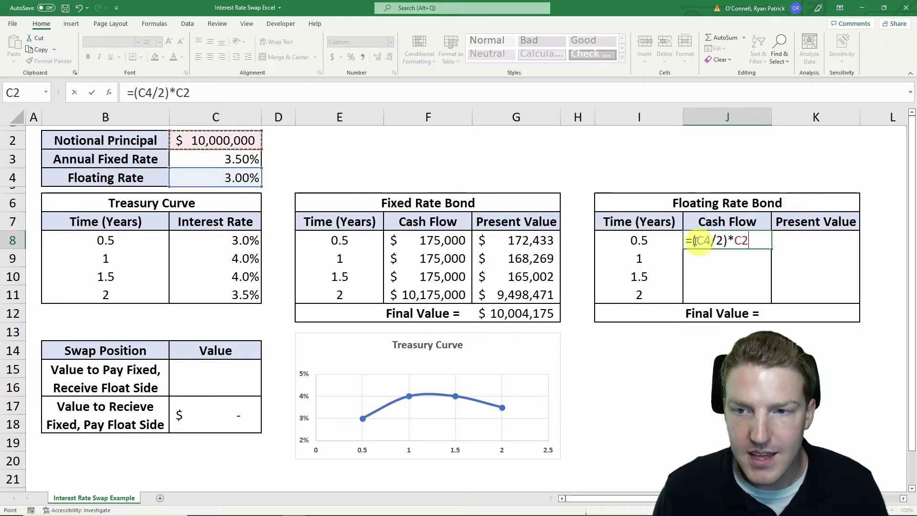
left_click(230, 138)
key("Return")
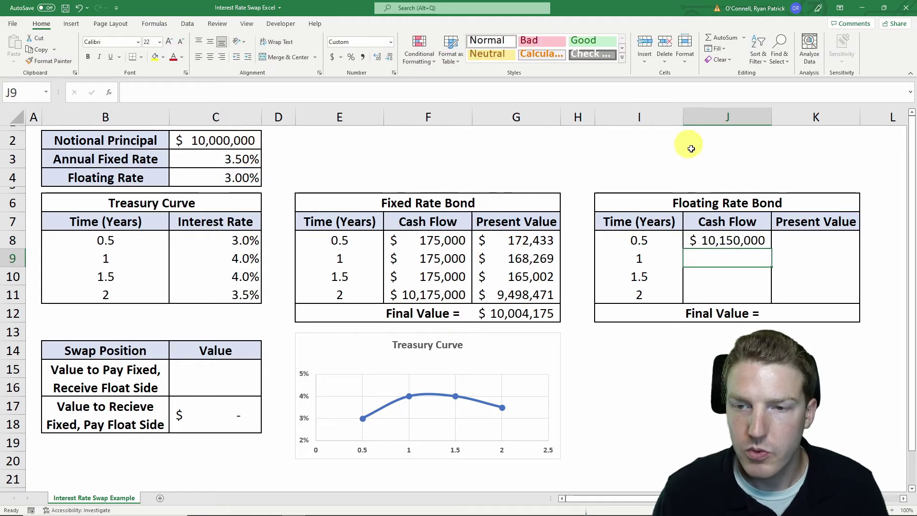
Review the J8 formula alongside the first-period time and the empty later cash flows.
left_click(718, 238)
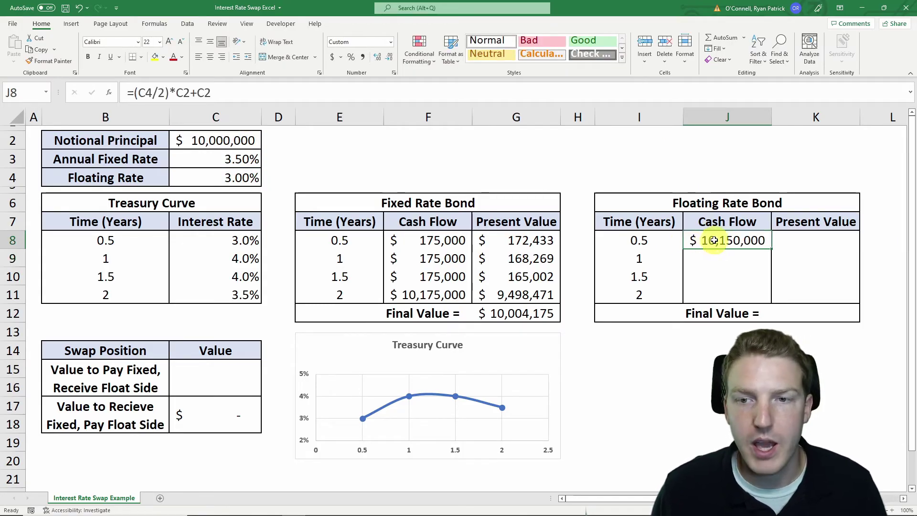
left_click_drag(675, 239, 716, 292)
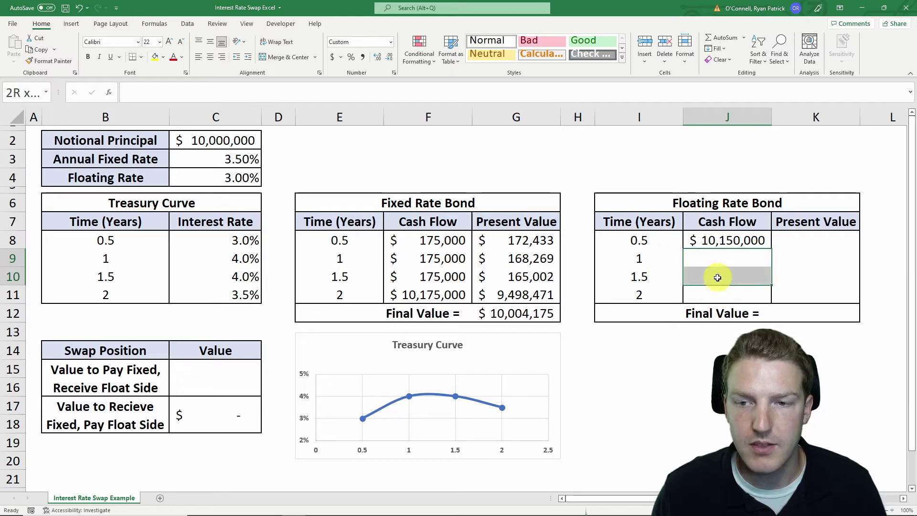
left_click(688, 203)
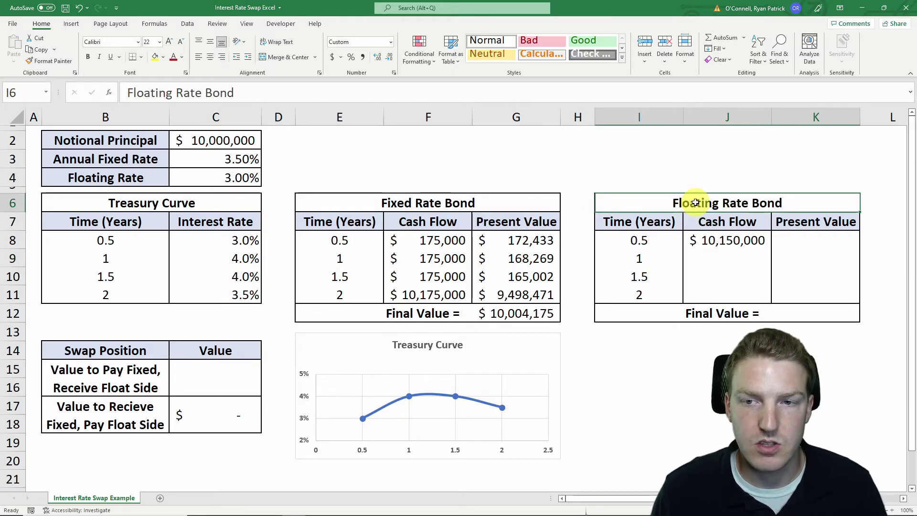
left_click_drag(715, 256, 723, 291)
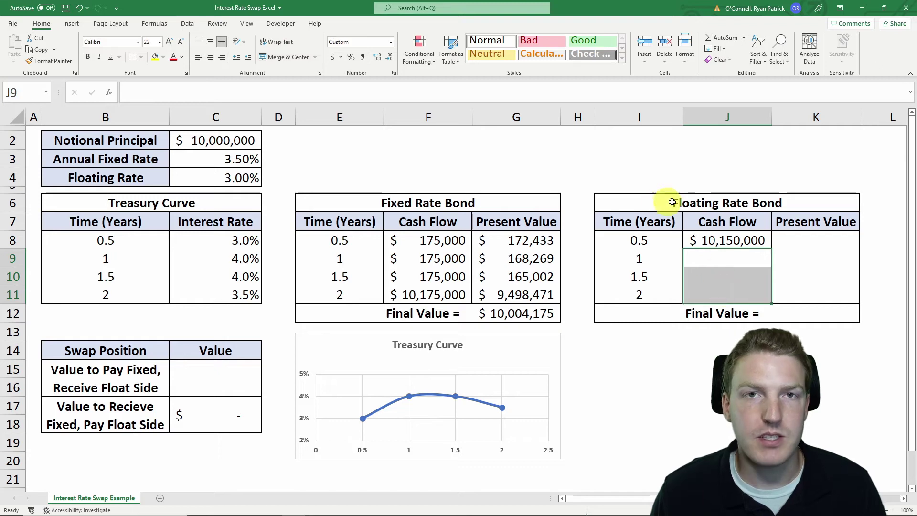
left_click(717, 257)
left_click(664, 237)
left_click_drag(664, 237, 734, 237)
left_click(734, 259)
Enter =J8/(1+C8)^B8 in K8, giving a present value of $10,001,092.
left_click(801, 234)
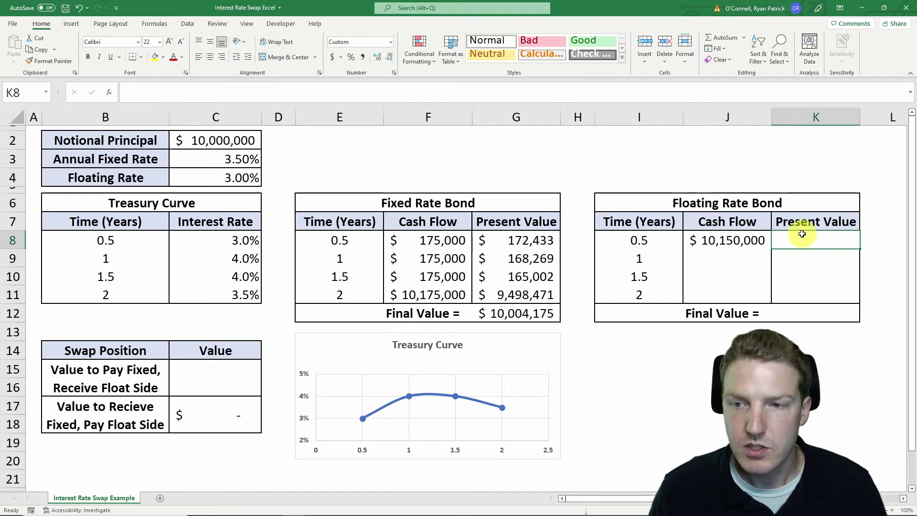
left_click(762, 240)
left_click(806, 238)
type("=")
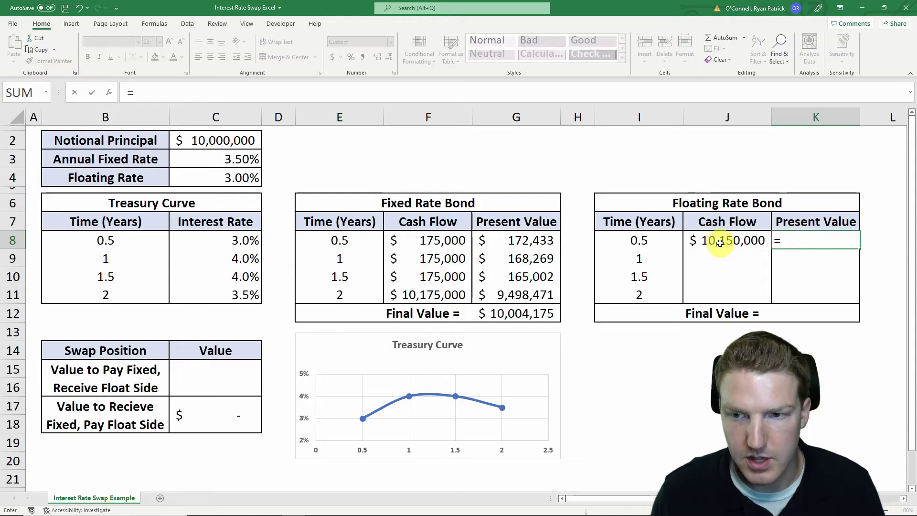
left_click(724, 242)
type("/(1+")
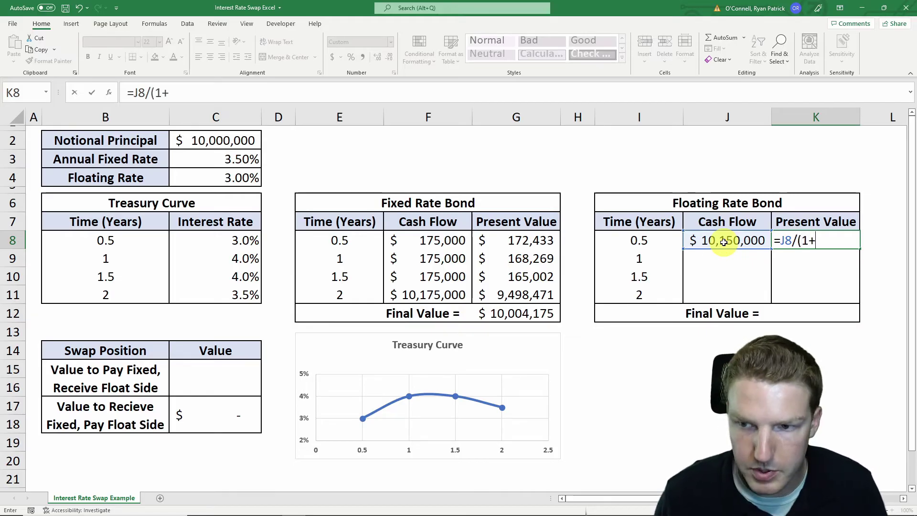
left_click(213, 239)
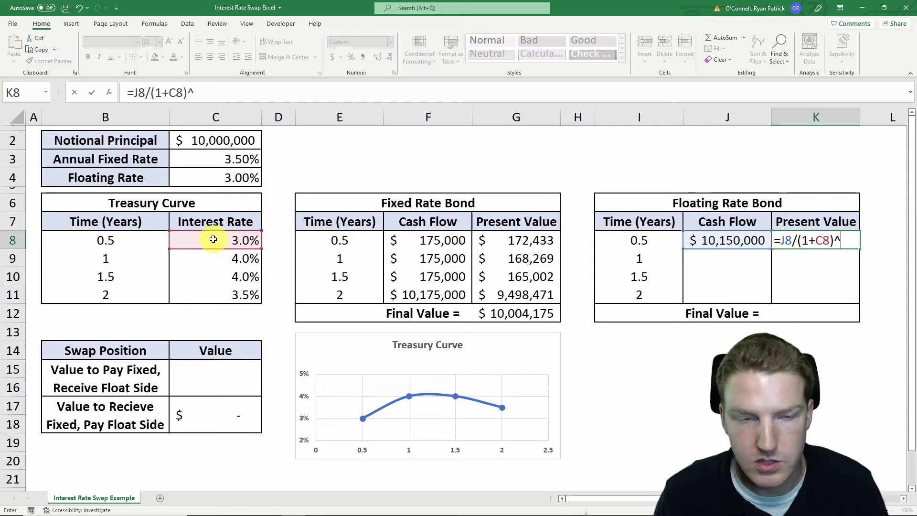
type(")^")
left_click(100, 240)
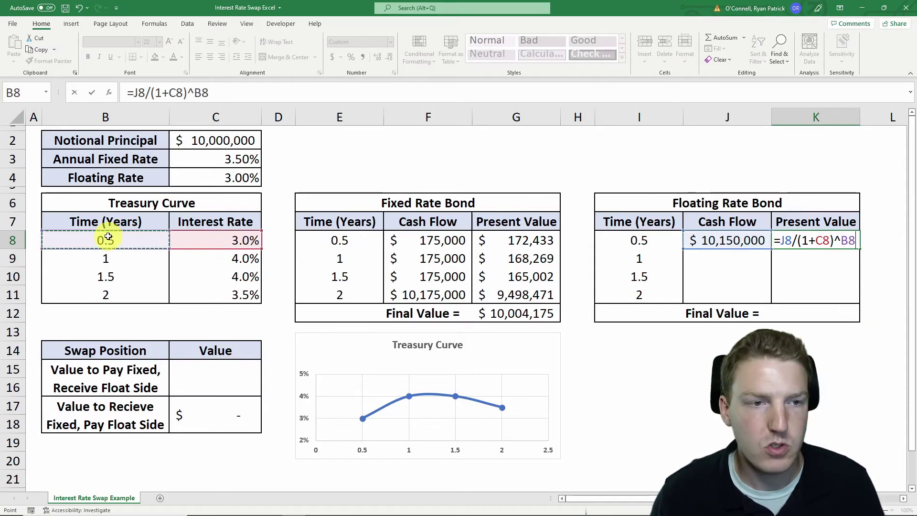
key("Return")
left_click(794, 314)
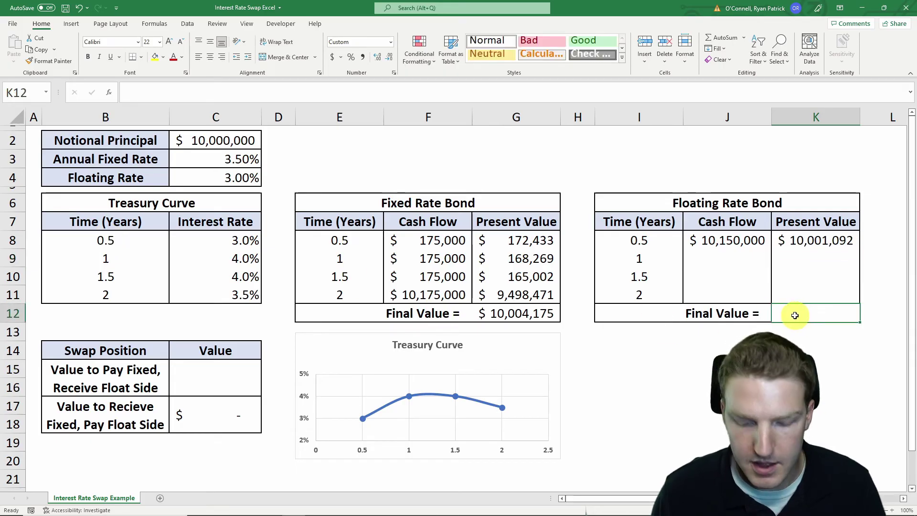
Sum K8:K11 in K12 for a floating-bond Final Value of $10,001,092.
type("=sum")
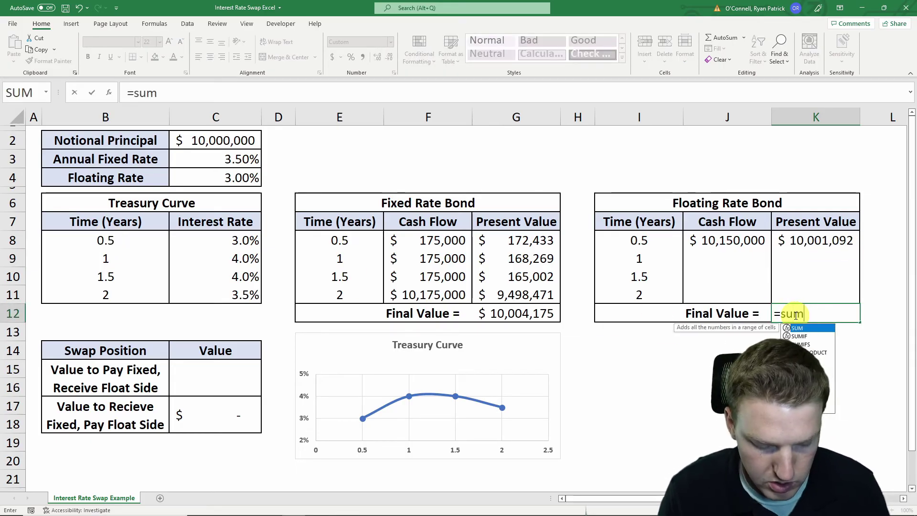
type("(")
left_click_drag(833, 240, 823, 291)
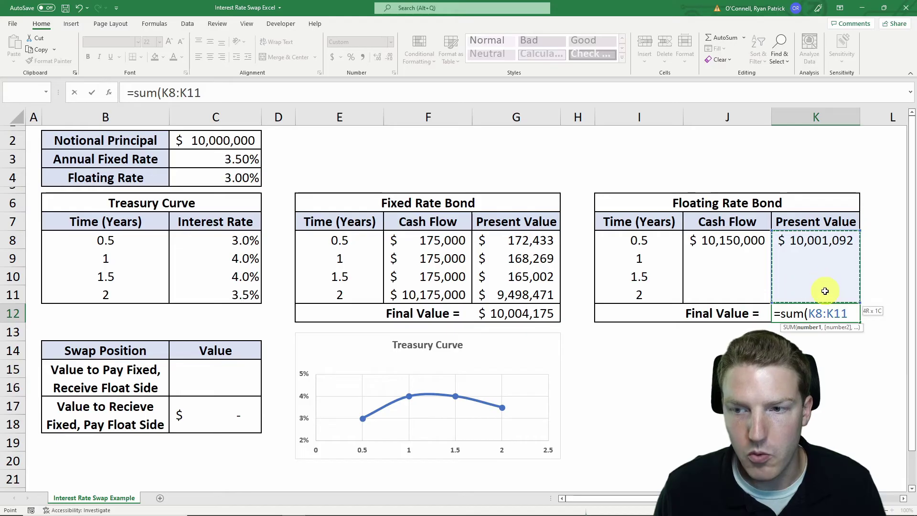
key("Return")
left_click(706, 365)
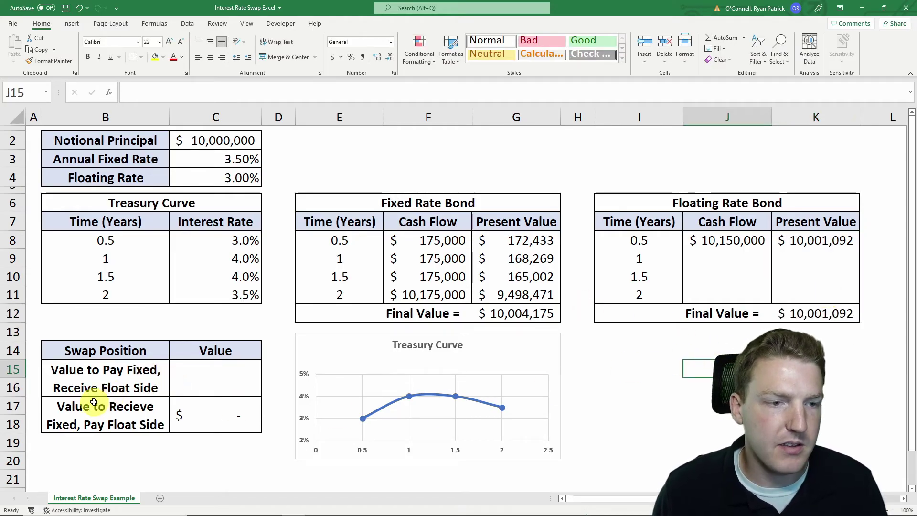
left_click(77, 384)
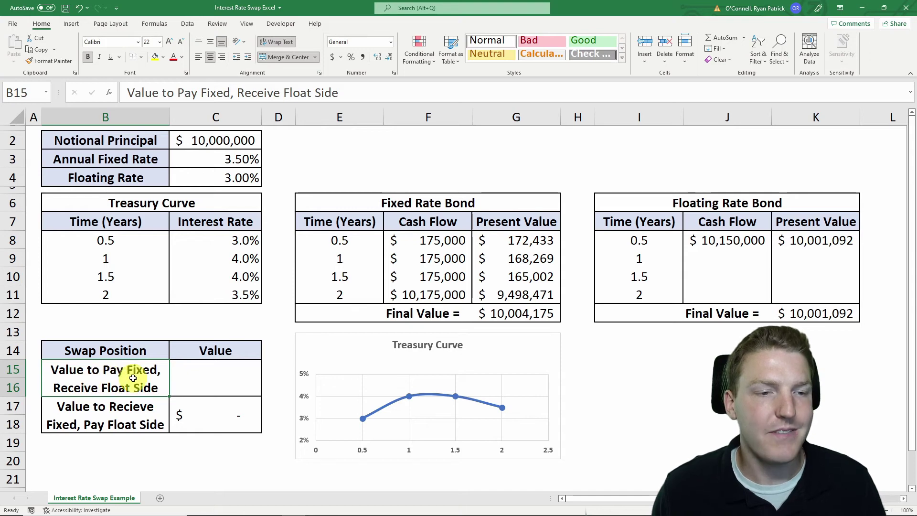
Clear C17 and enter =K12-G12 in C15, giving $(3,082.61).
left_click(200, 380)
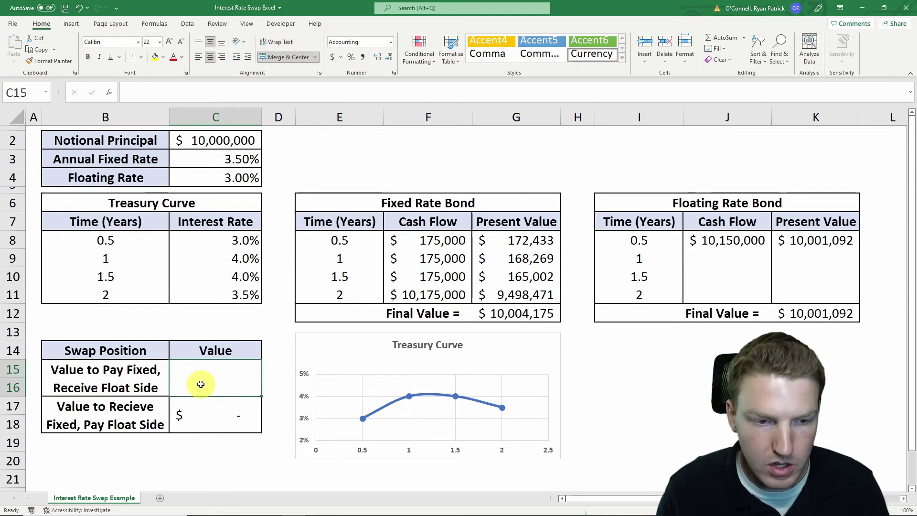
left_click(210, 409)
key("Delete")
left_click(210, 382)
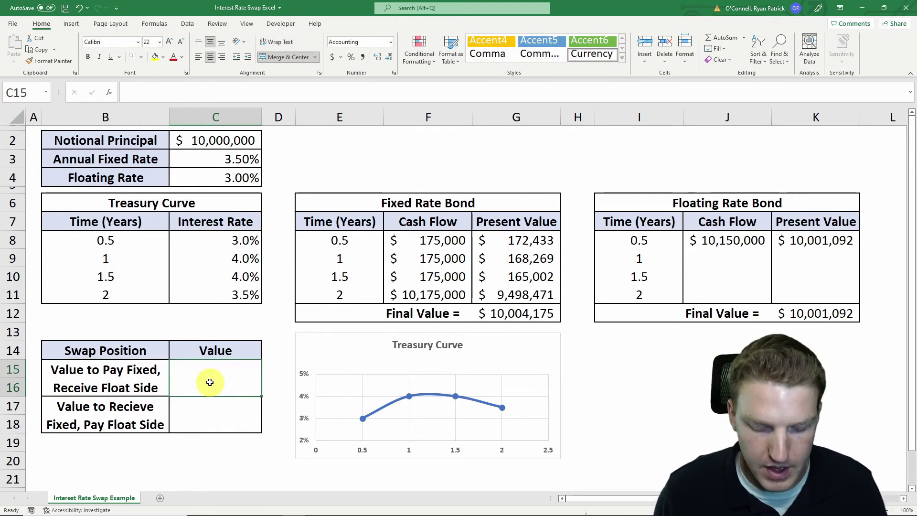
type("=")
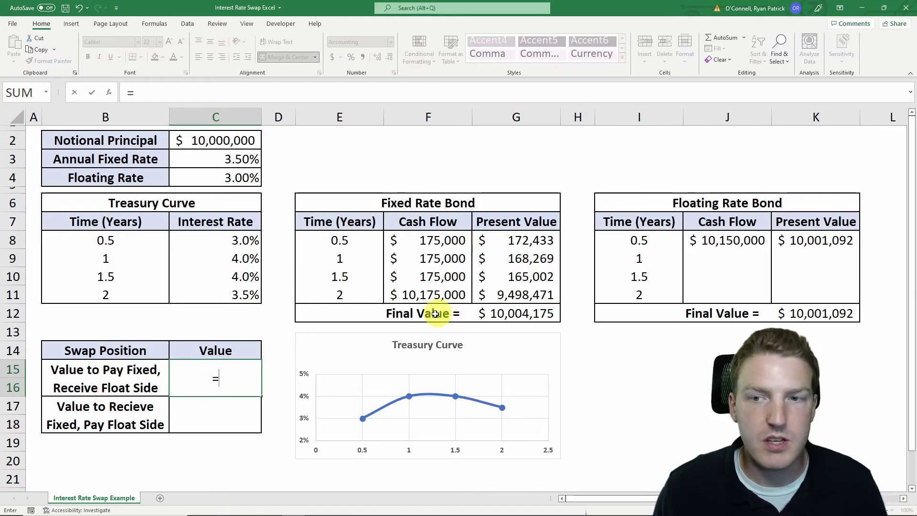
left_click(795, 312)
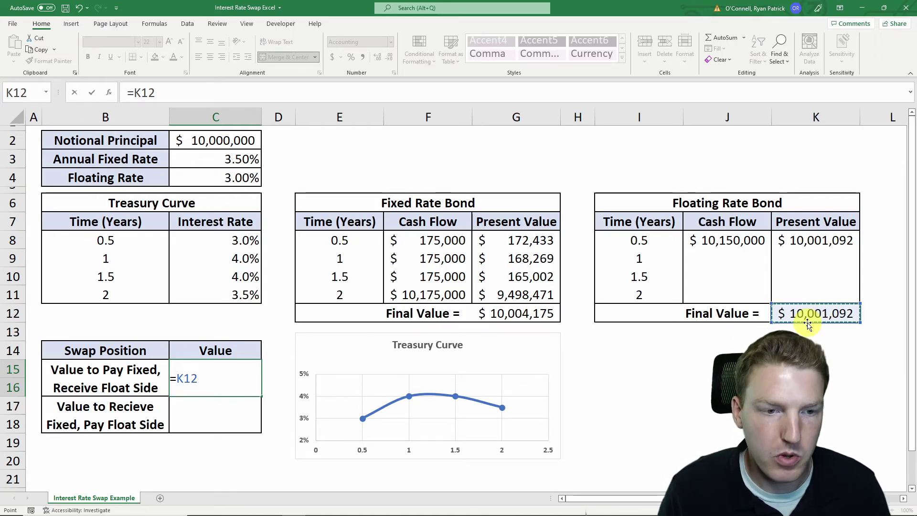
type("-")
left_click(510, 313)
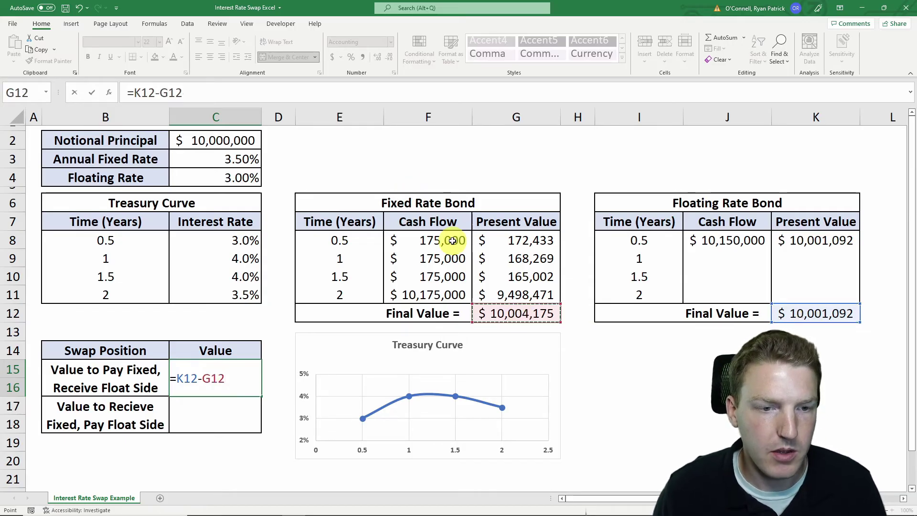
key("Return")
left_click(187, 382)
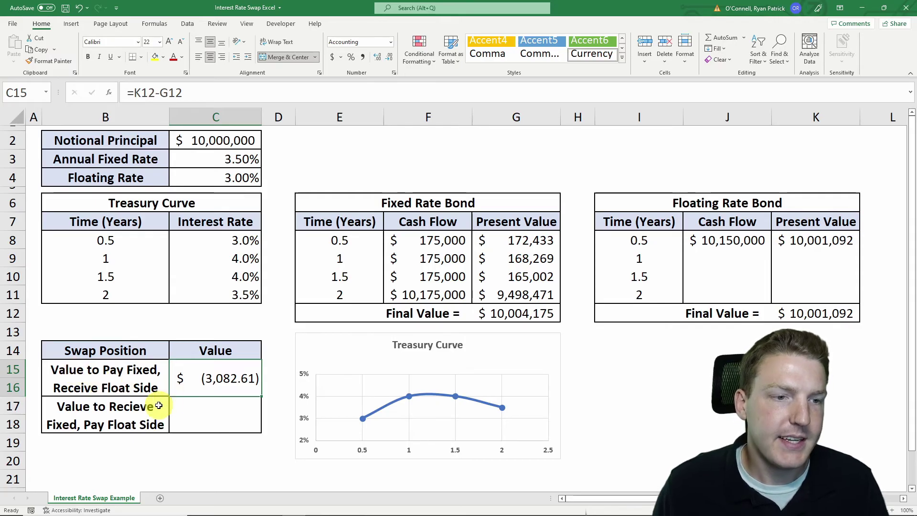
left_click(215, 418)
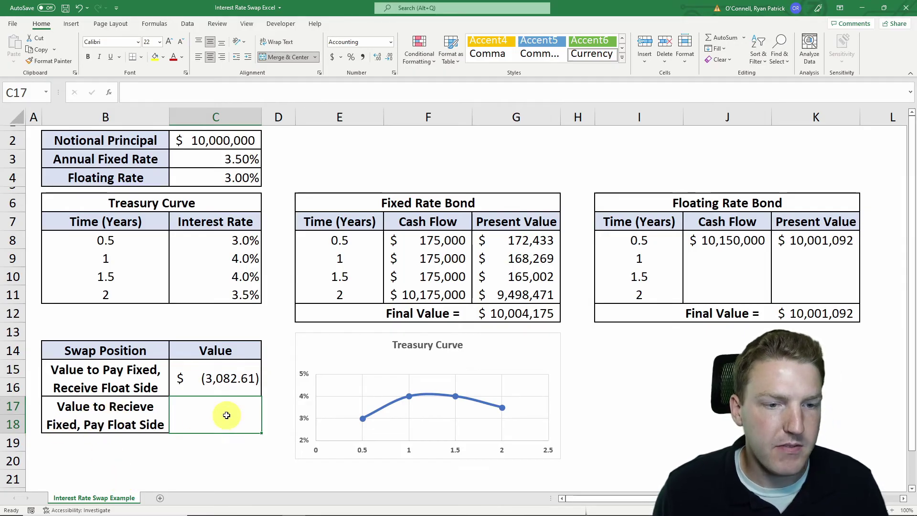
Enter =-C15 in C17 so the receive-fixed value shows $3,082.61.
type("=")
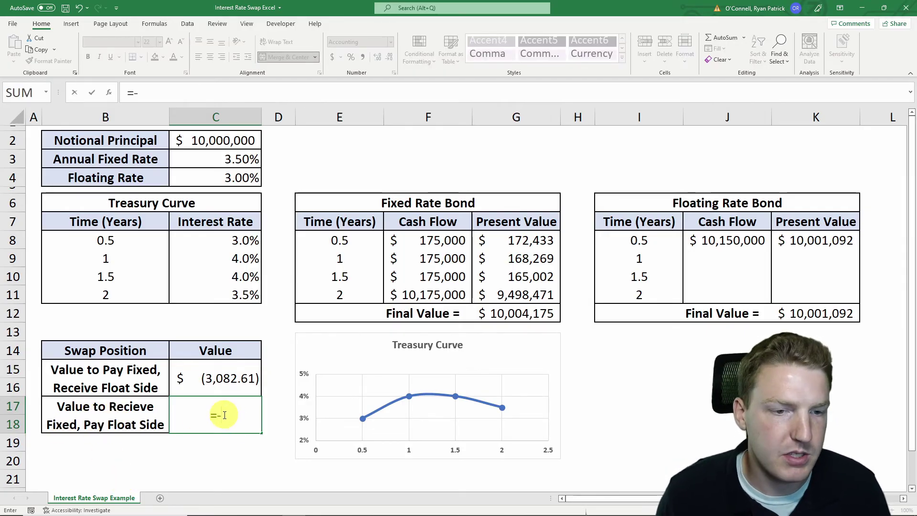
type("-")
left_click(203, 376)
key("Return")
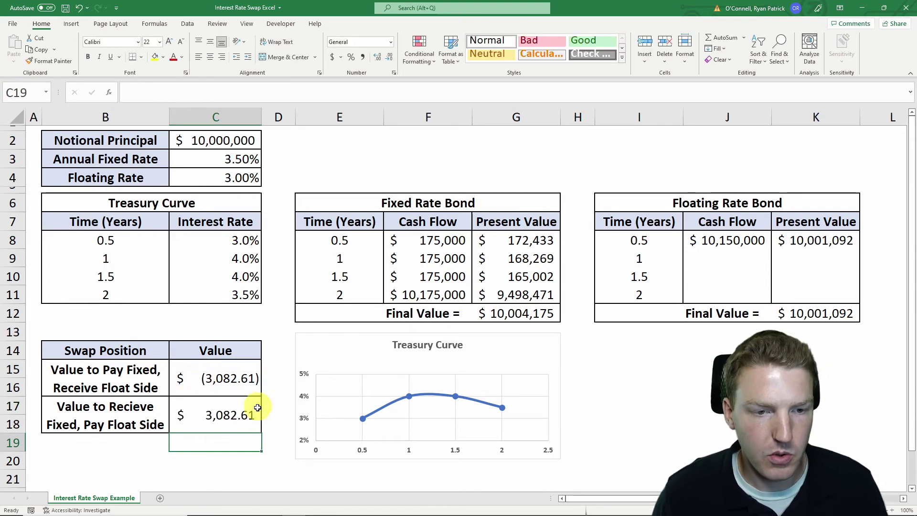
Compare the formulas in C15 and C17.
left_click(279, 416)
left_click(222, 415)
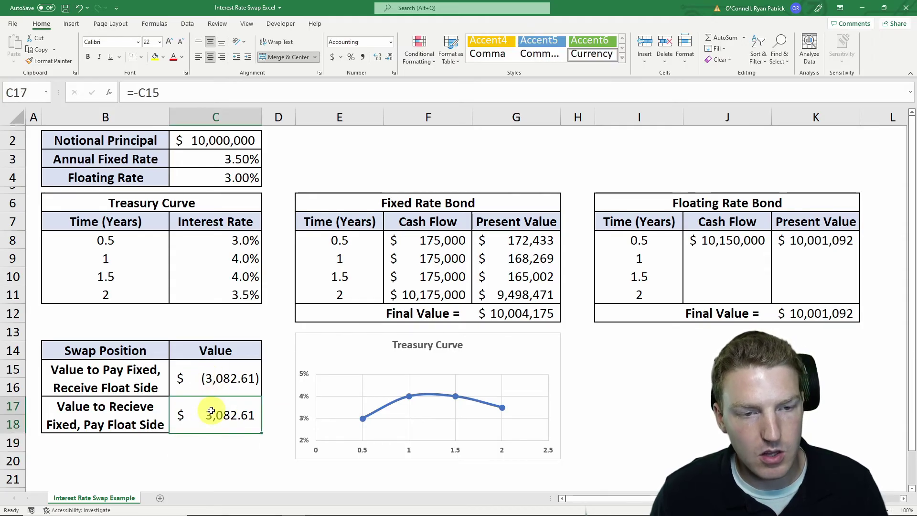
left_click(211, 376)
left_click(218, 403)
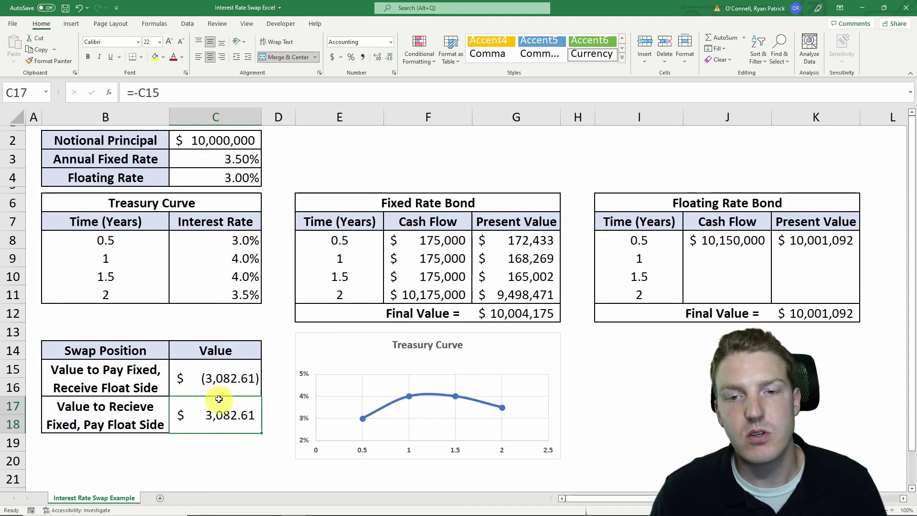
left_click(214, 377)
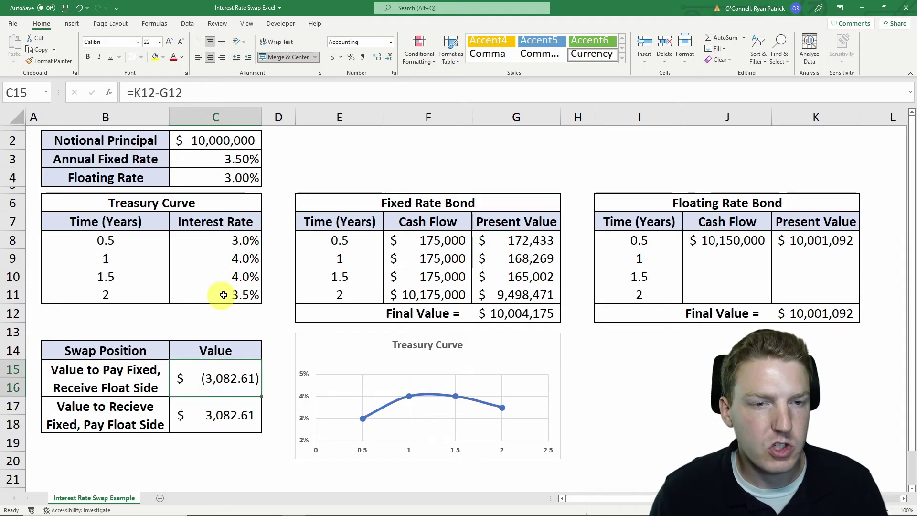
Change the 2-year treasury rate in C11 to 4.5%.
left_click(127, 299)
left_click_drag(127, 299, 213, 293)
left_click(211, 289)
type("4")
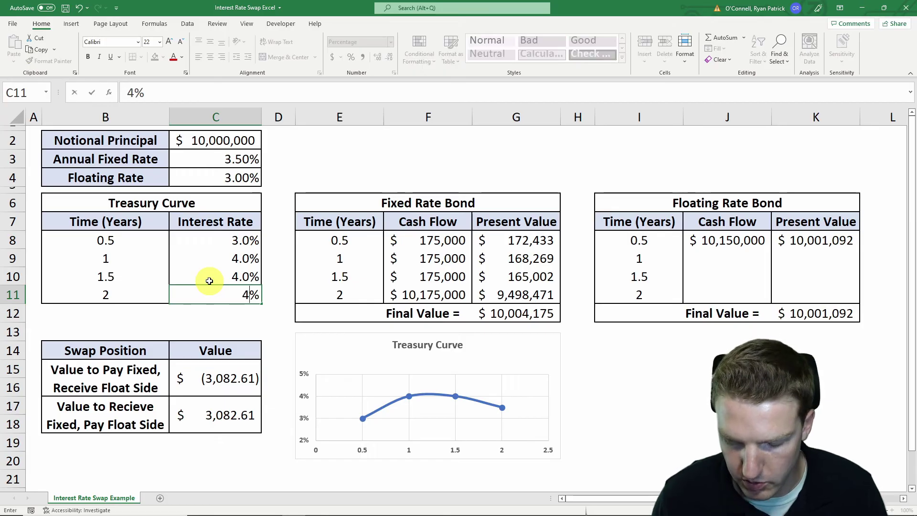
key("Return")
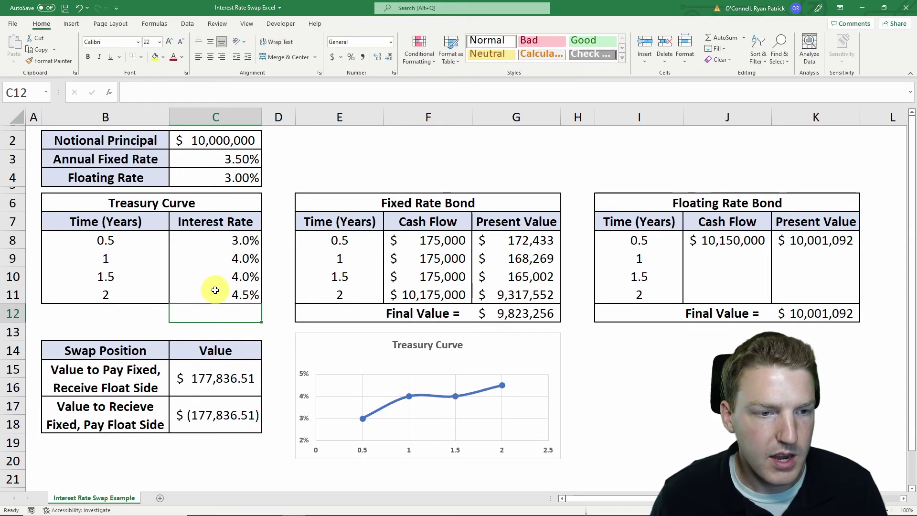
Review the new swap values: $177,836.51 pay-fixed and $(177,836.51) receive-fixed.
left_click(230, 330)
left_click(85, 377)
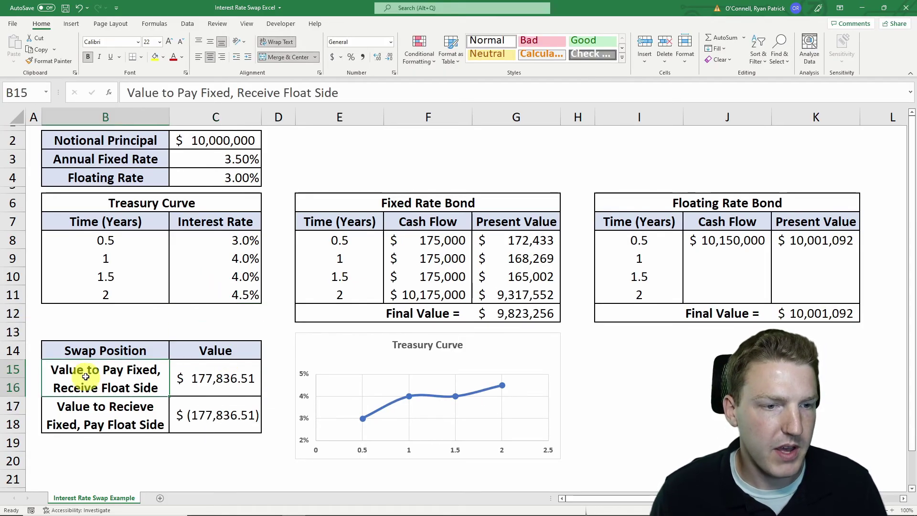
left_click(211, 376)
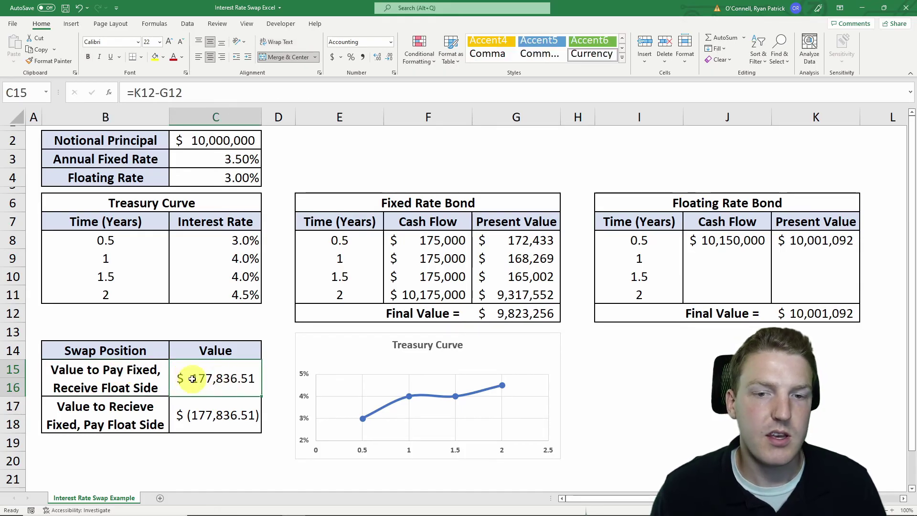
left_click(117, 412)
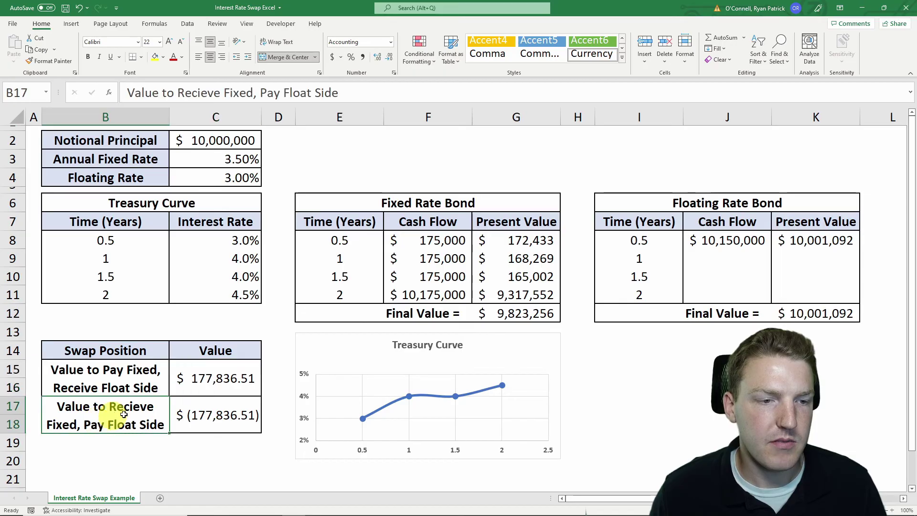
left_click(177, 420)
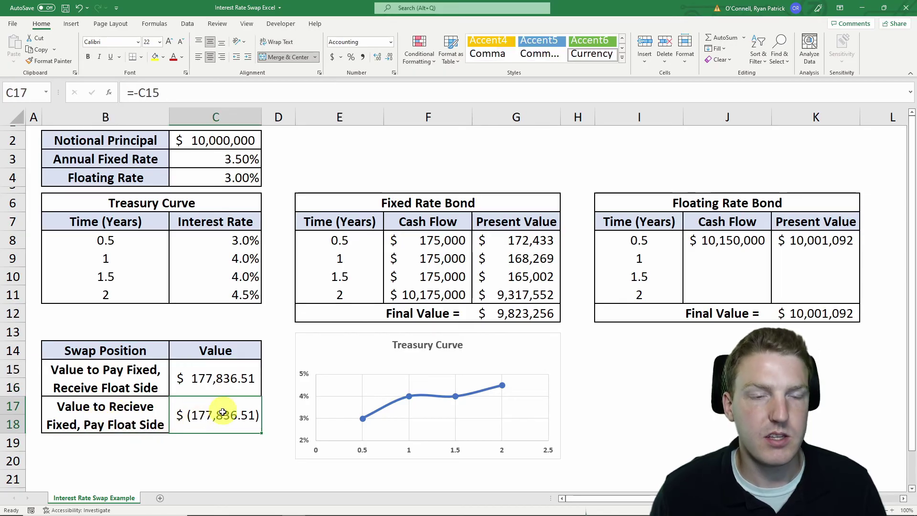
left_click(373, 151)
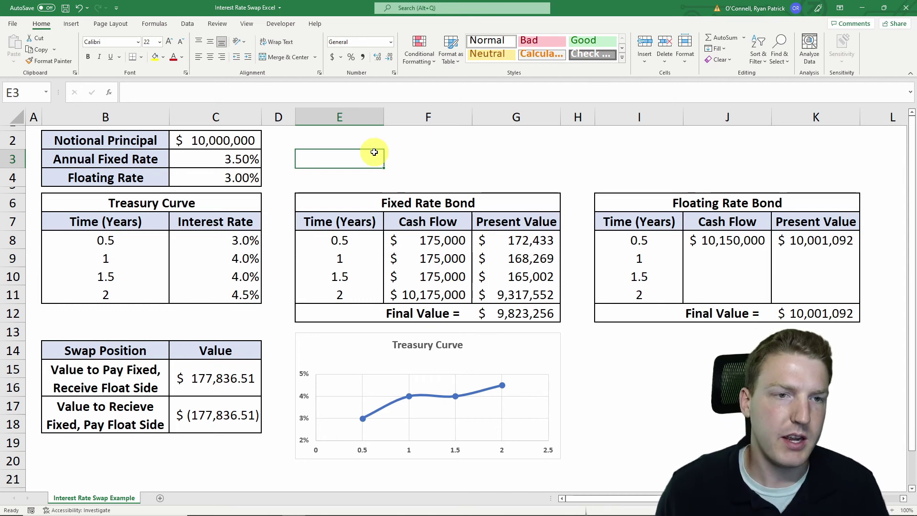
Review the treasury curve rates in C8:C11, the 3.50% fixed rate and the 3.00% floating rate.
left_click_drag(188, 239, 216, 304)
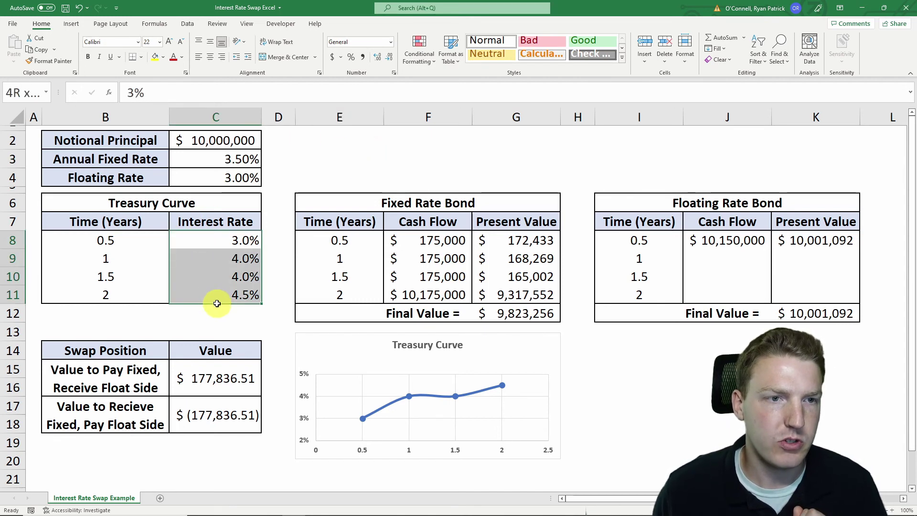
left_click(213, 157)
left_click(210, 179)
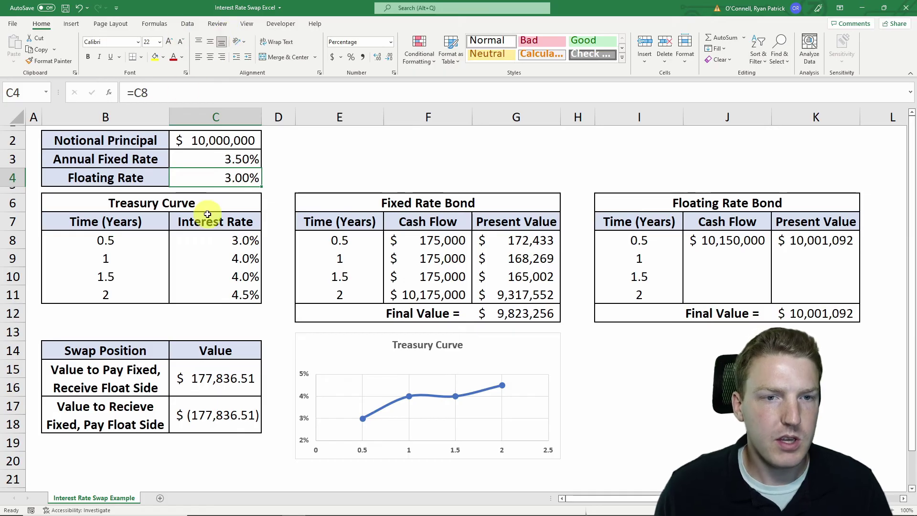
left_click(188, 23)
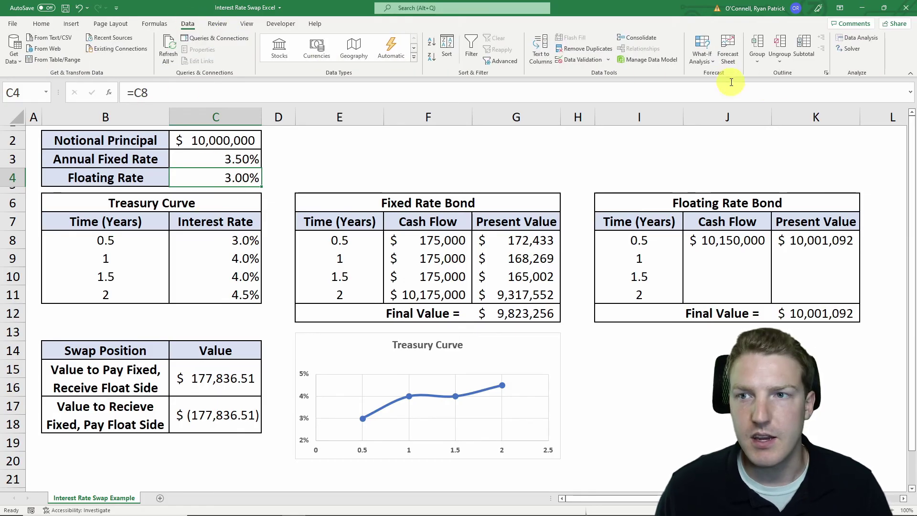
Use Solver to drive swap value C15 to 0 by changing fixed rate C3, keeping the 4.43% result.
left_click(846, 49)
left_click_drag(653, 216, 373, 139)
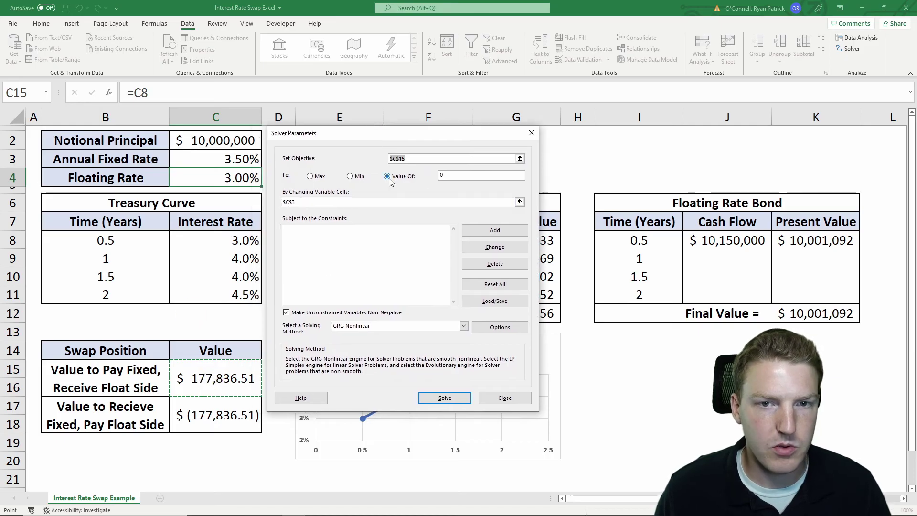
left_click(441, 176)
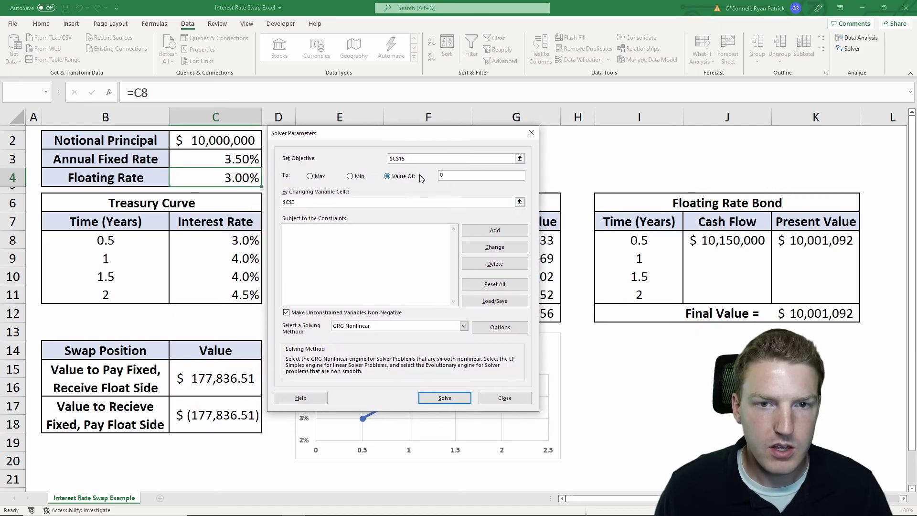
left_click(333, 202)
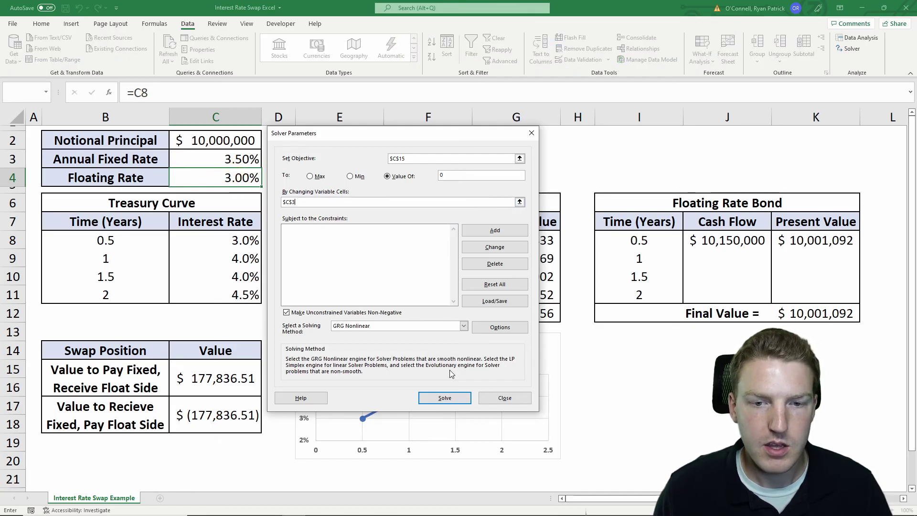
left_click(440, 399)
left_click(349, 282)
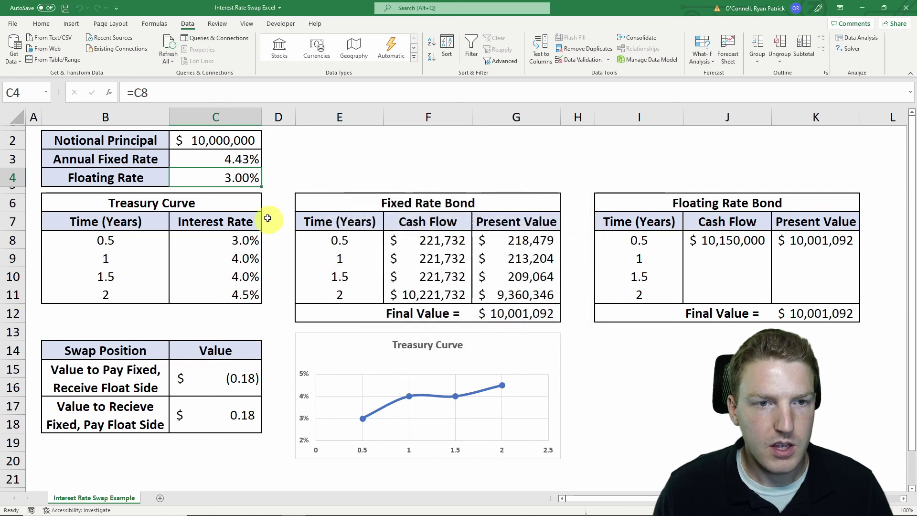
left_click(303, 174)
left_click(241, 180)
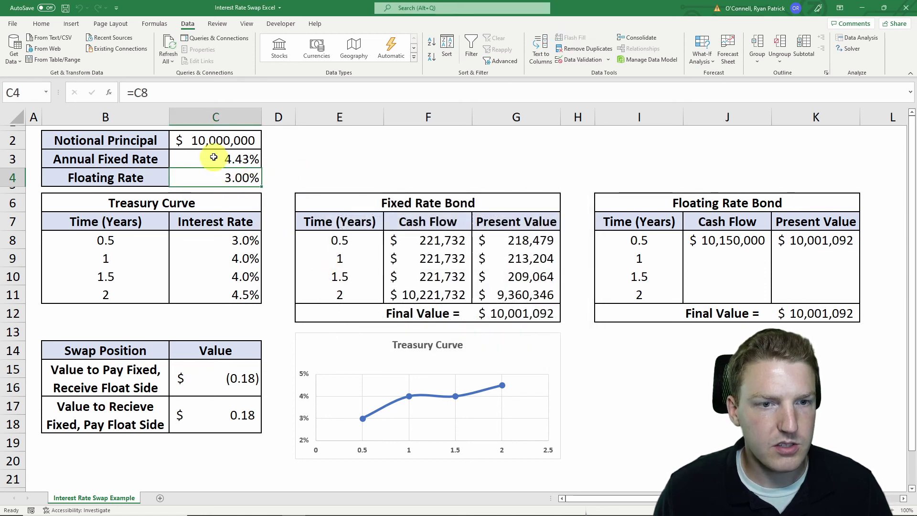
left_click(239, 158)
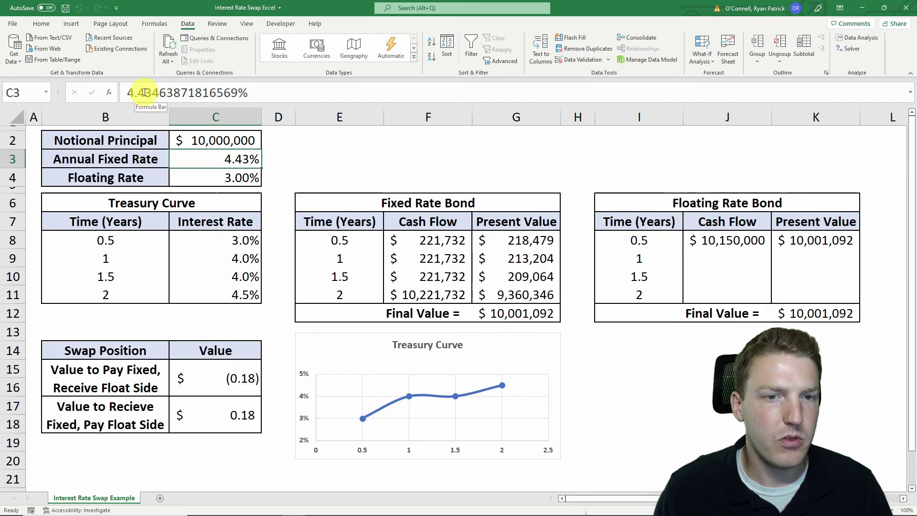
left_click(280, 364)
left_click_drag(205, 374, 211, 412)
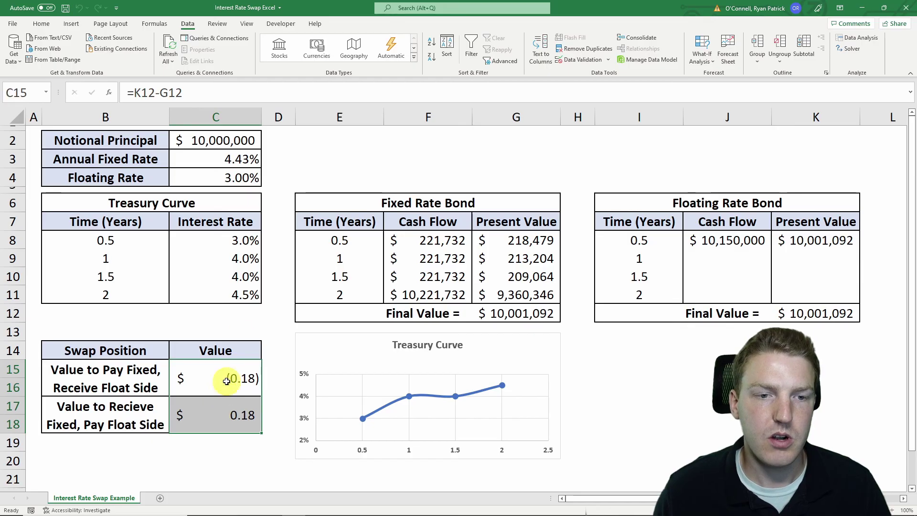
left_click(256, 315)
left_click_drag(68, 309, 183, 311)
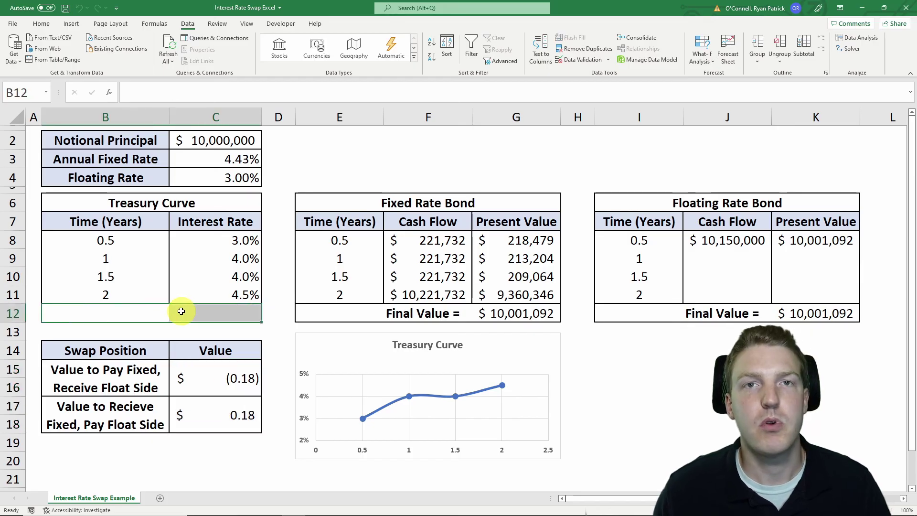